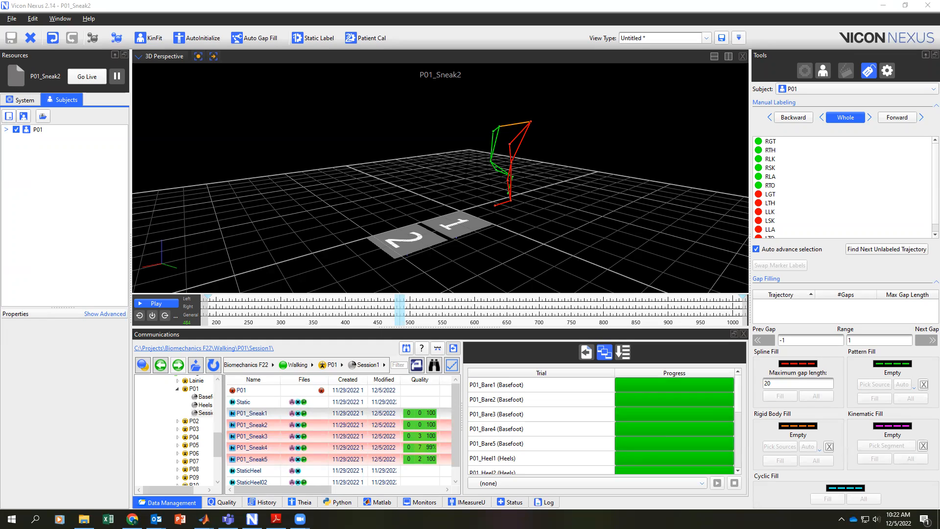
Show the pipeline tools and load the MarkerAndForce2Matlab pipeline to view its operations.
left_click(886, 72)
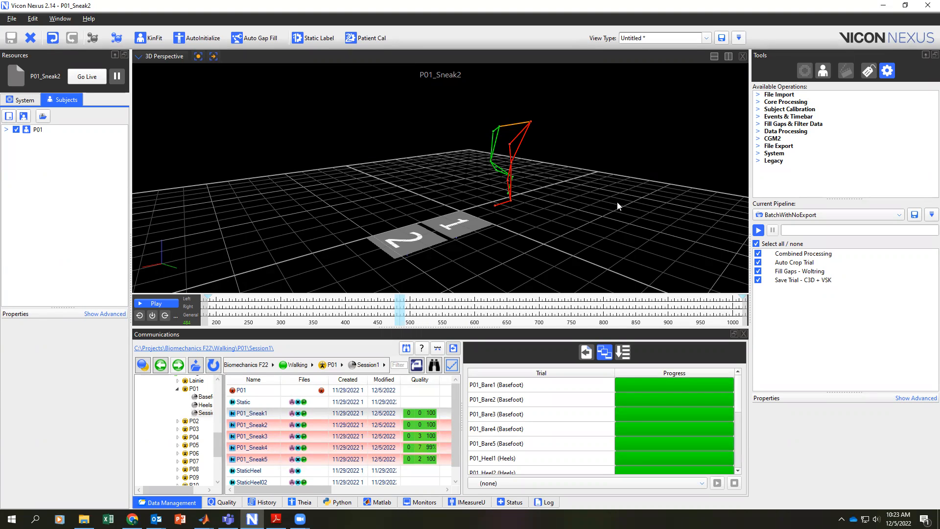
left_click(804, 213)
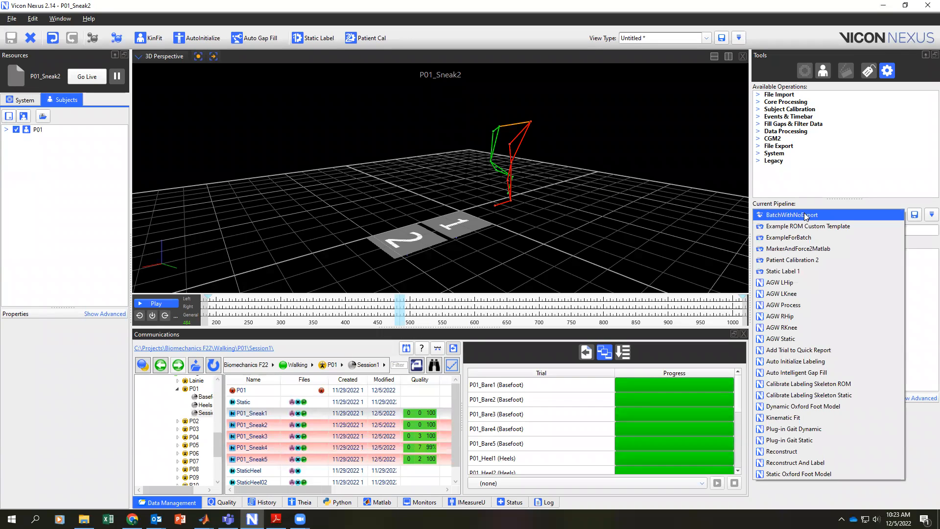
left_click(806, 248)
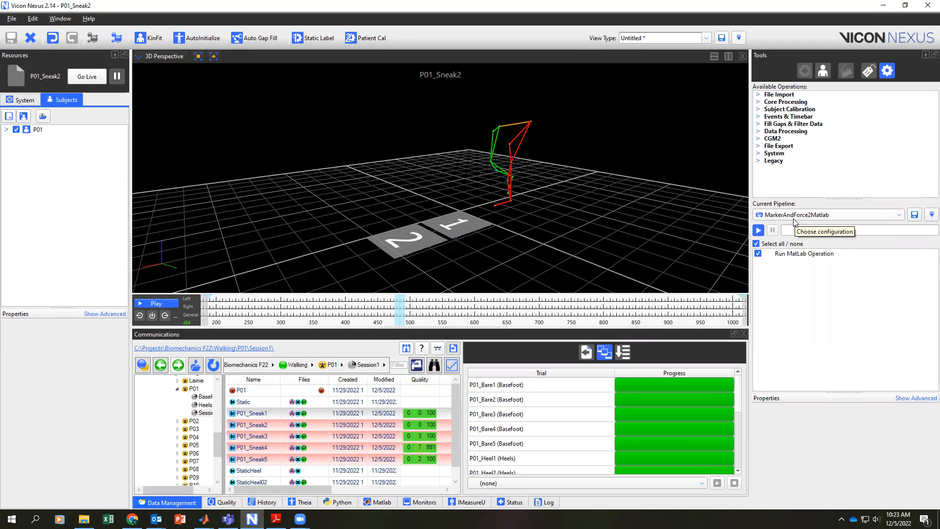
Set the current pipeline to ExampleForBatch.
left_click(794, 216)
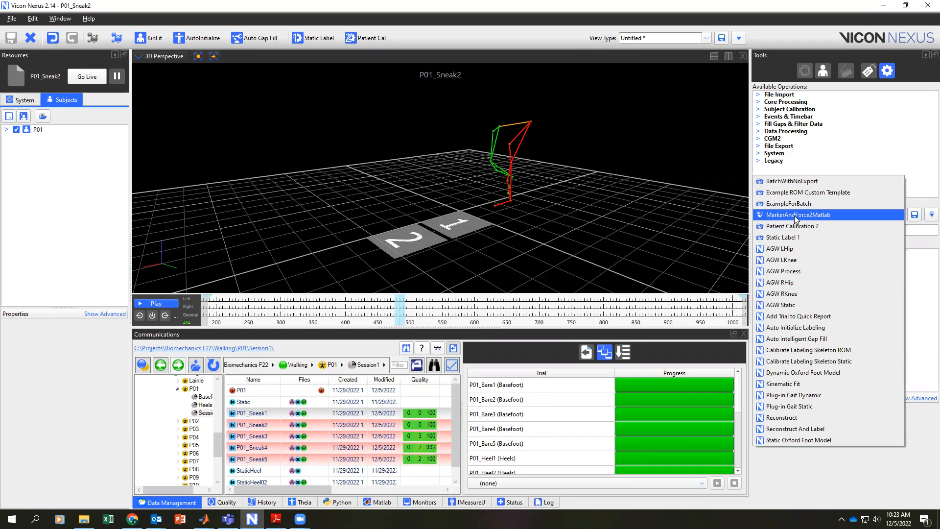
left_click(803, 202)
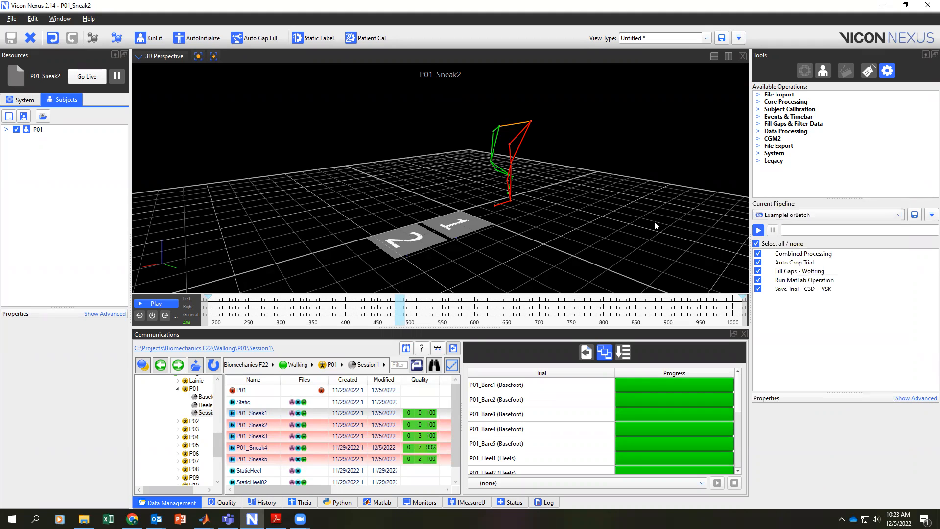
left_click(765, 216)
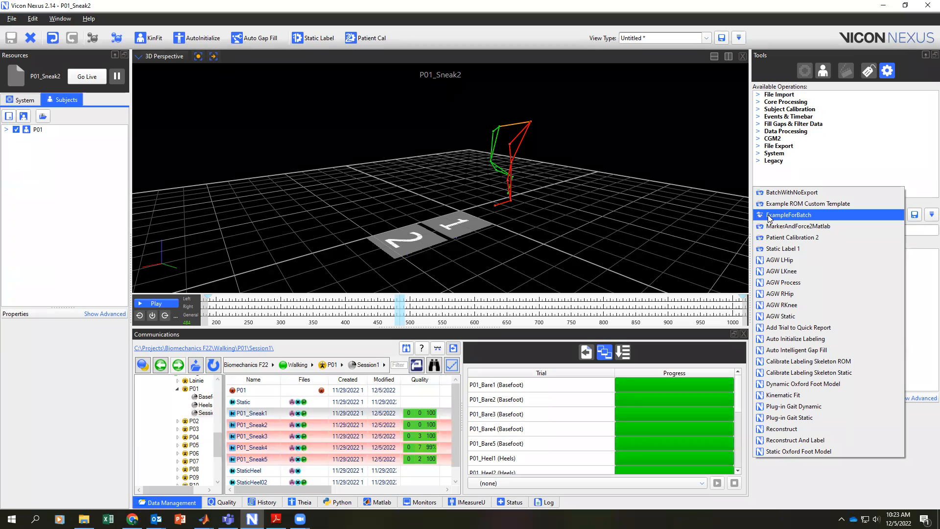
left_click(769, 216)
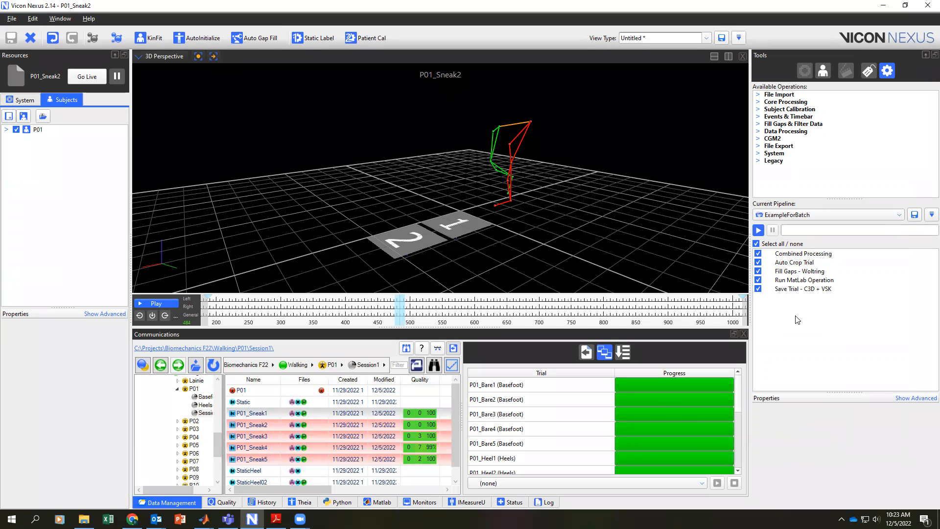
Unmark the P01_Sneak2 trial and clear all remaining trial marks.
right_click(263, 423)
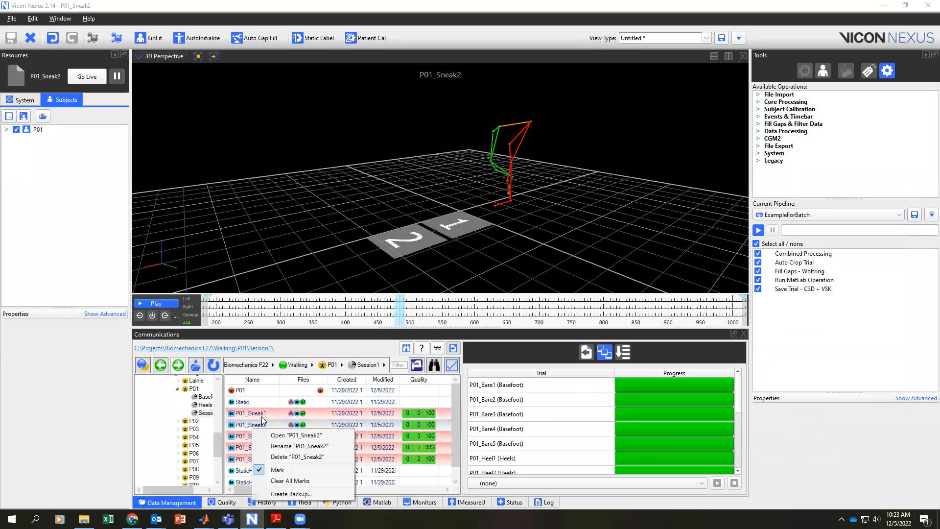
left_click(286, 467)
right_click(255, 427)
left_click(275, 480)
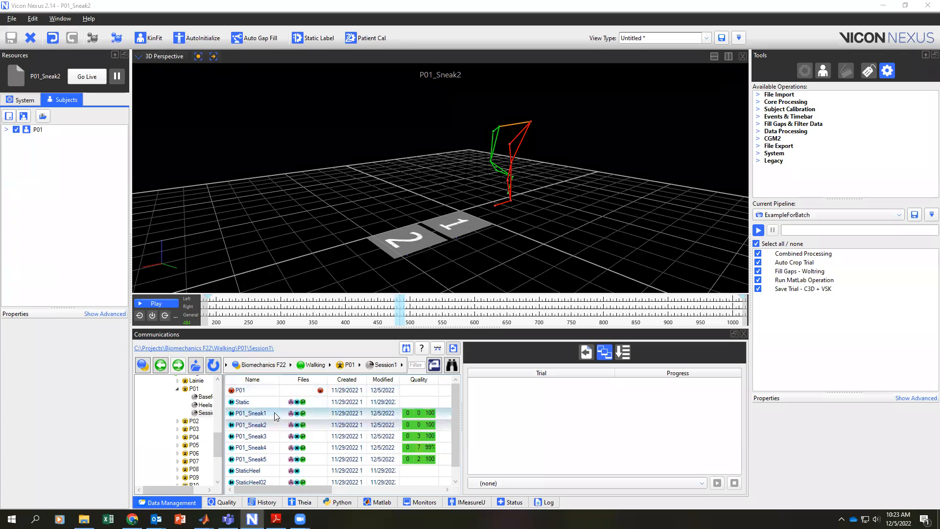
Mark the five trials P01_Sneak1 to P01_Sneak5 of Session1 for batch processing.
left_click_drag(217, 454, 217, 440)
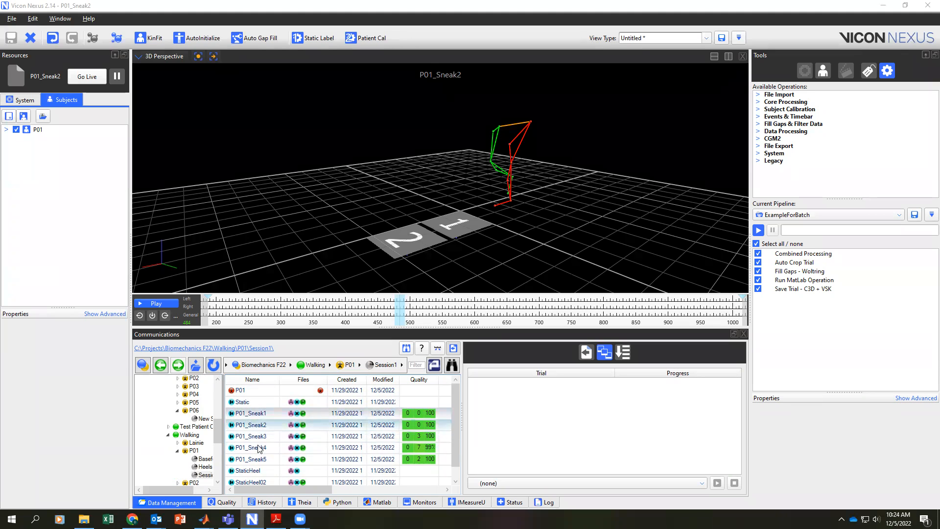
left_click(260, 416)
left_click(255, 458, "shift")
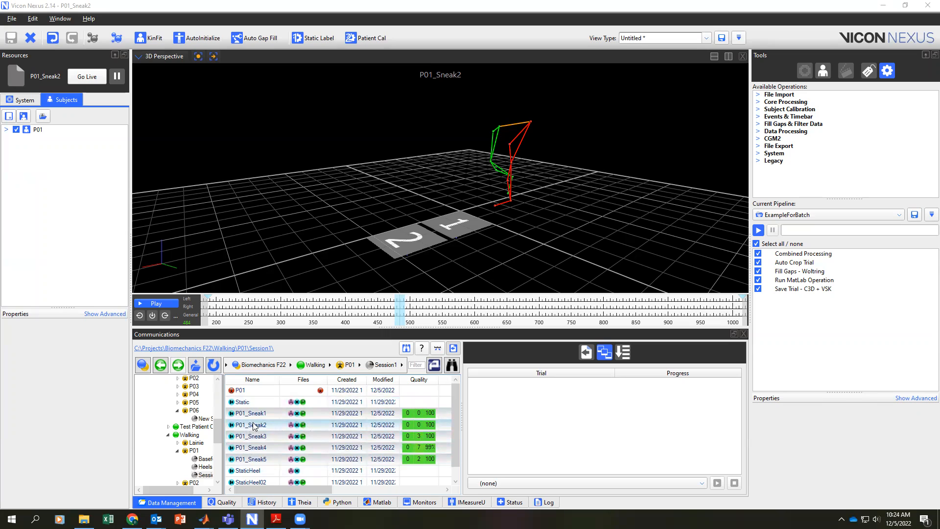
right_click(252, 424)
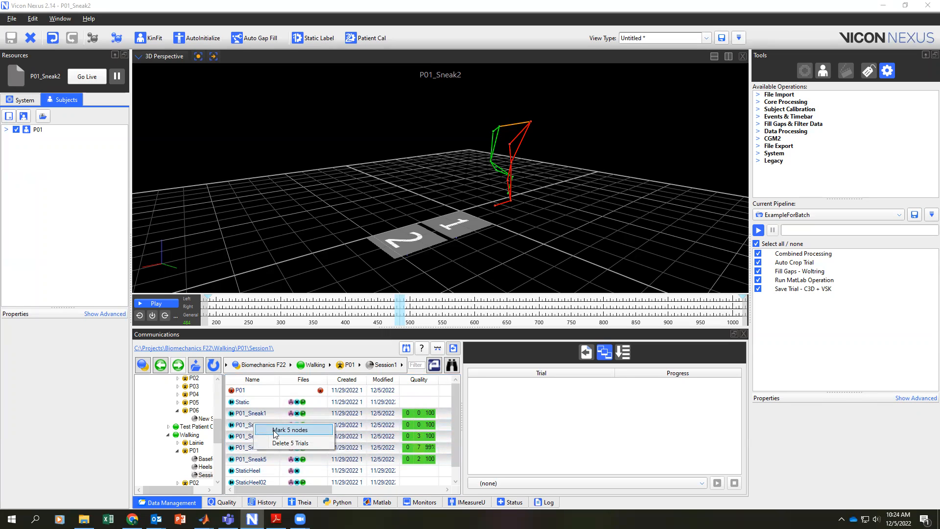
left_click(289, 430)
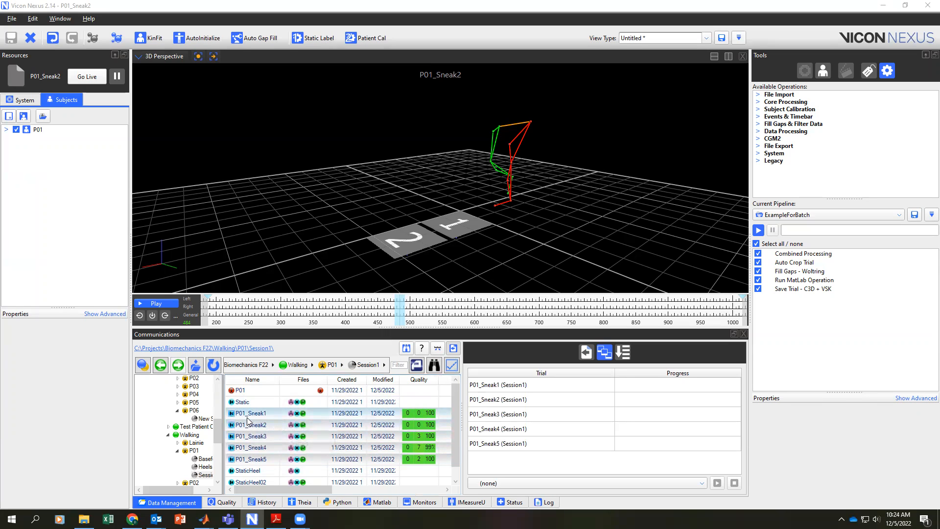
Open P01's Heels session and add the P01_Heel1 trial to the marked trials.
scroll(212, 452, "down", 1)
left_click(202, 450)
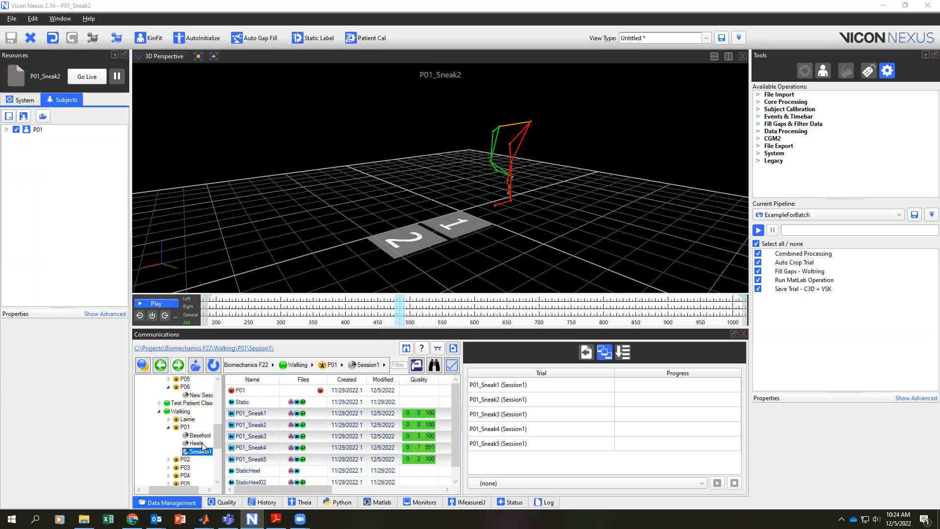
left_click(200, 444)
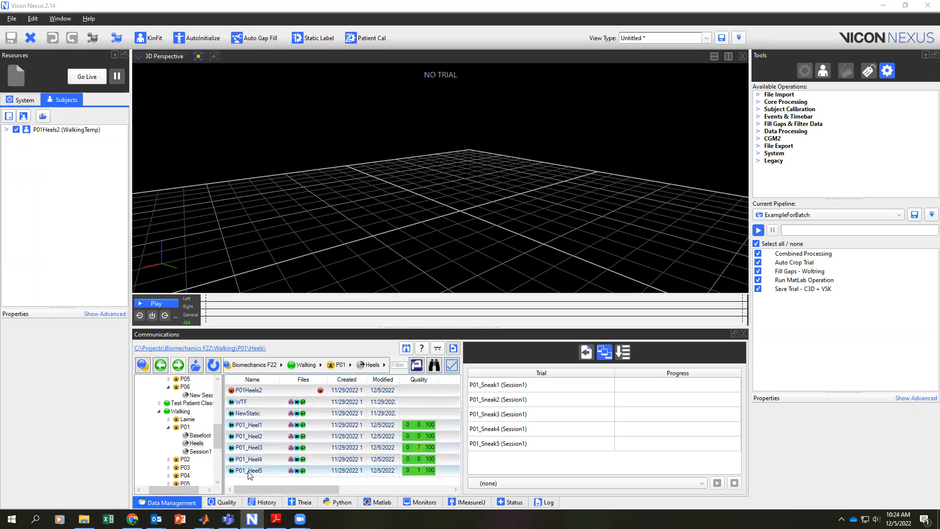
right_click(249, 425)
left_click(274, 470)
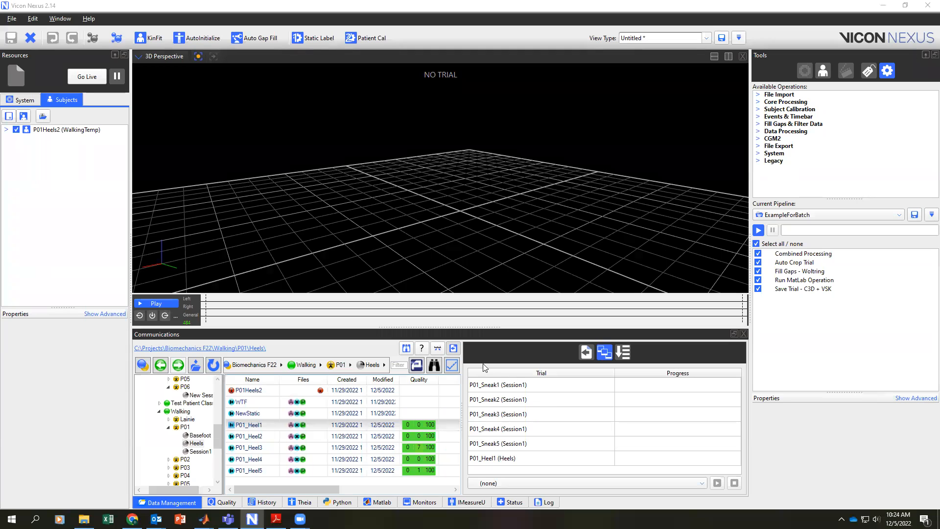
Hide and redisplay the batch processing pane, switch its view, and return to the batch trial queue.
left_click(453, 349)
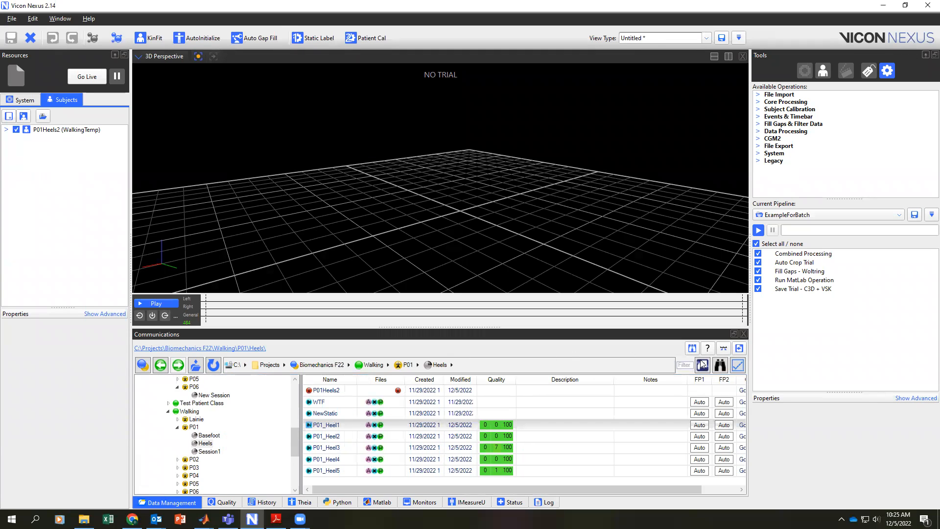
left_click(739, 349)
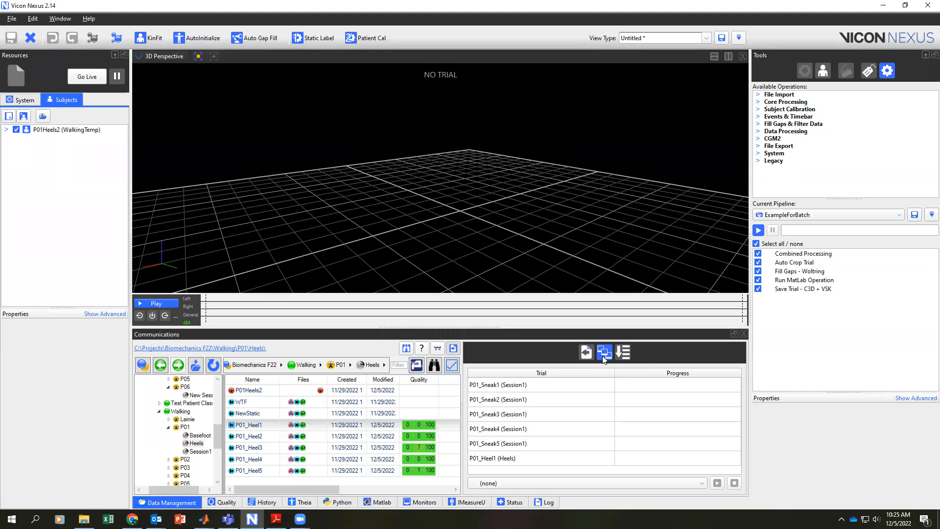
left_click(604, 358)
left_click(604, 356)
left_click(620, 354)
left_click(607, 353)
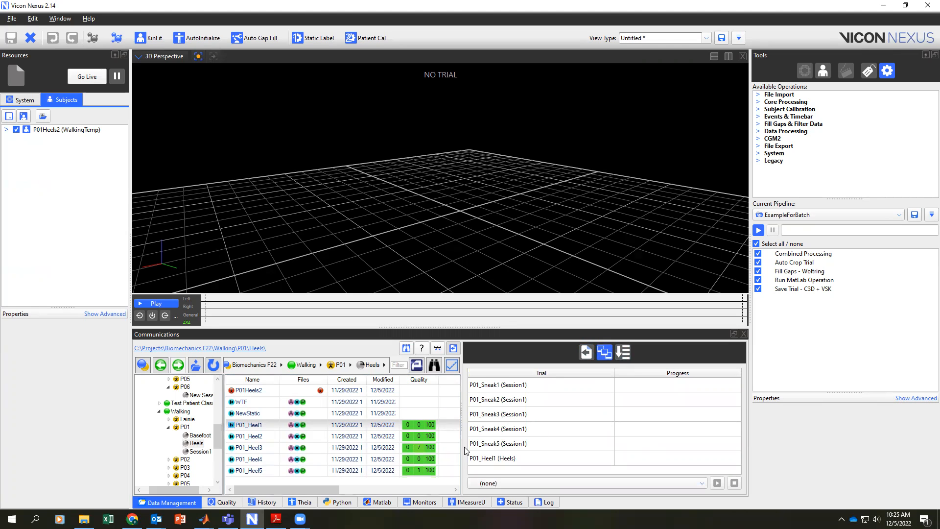
Widen the trial list against the batch processing pane, and restore roughly the original split.
left_click_drag(465, 446, 590, 490)
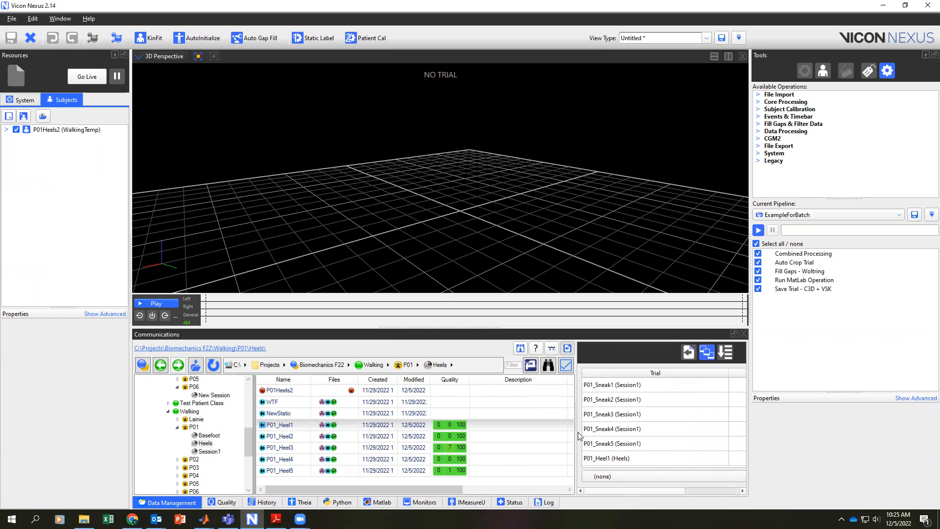
left_click_drag(574, 421, 460, 417)
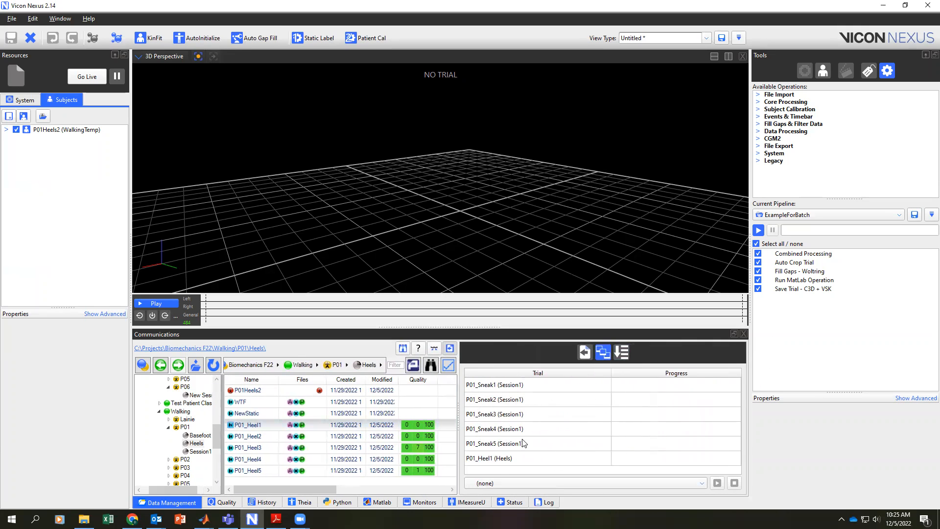
mouse_move(258, 490)
left_mouse_down()
mouse_move(318, 490)
mouse_move(257, 491)
left_mouse_up()
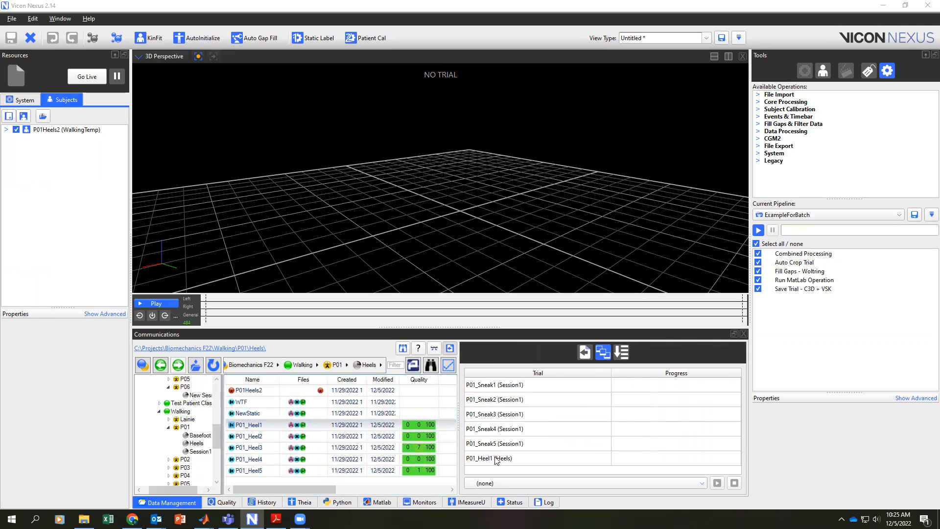
Unmark the P01_Heel1 trial and return to P01's Session1.
right_click(240, 426)
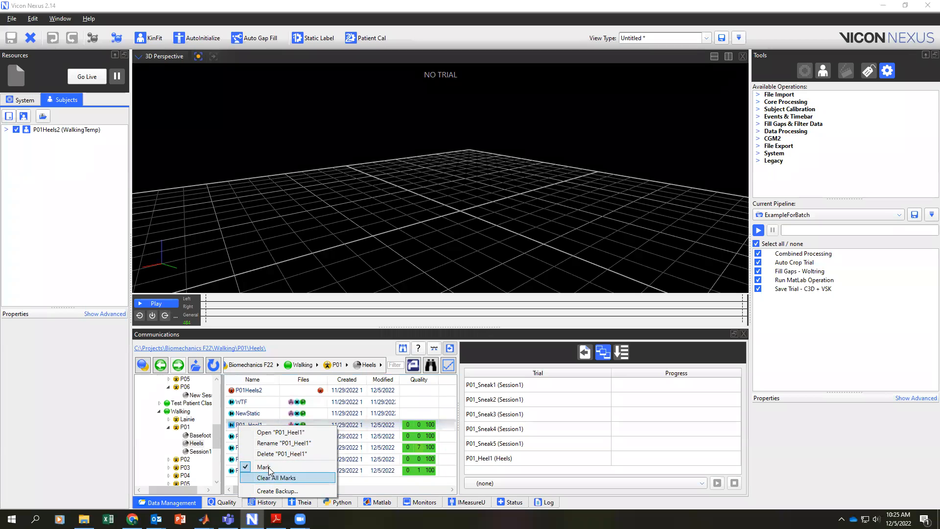
left_click(268, 468)
left_click(196, 443)
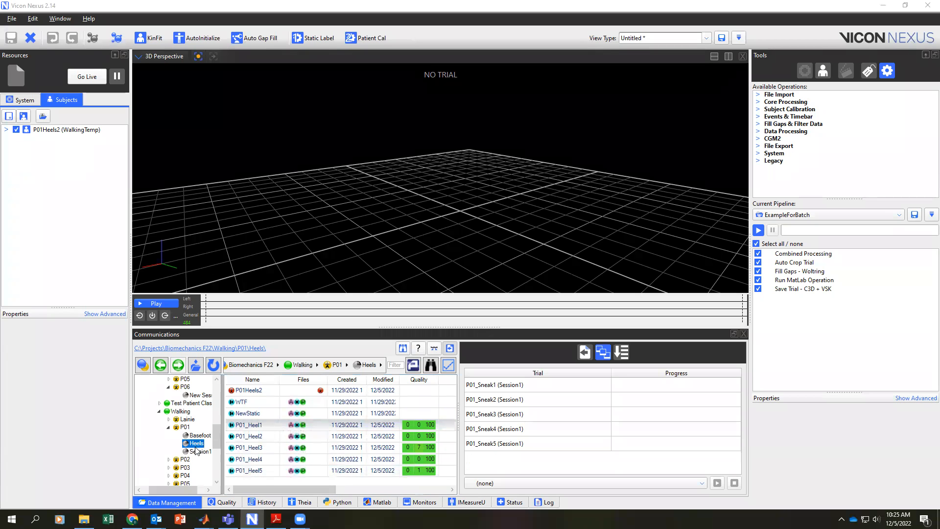
left_click(196, 452)
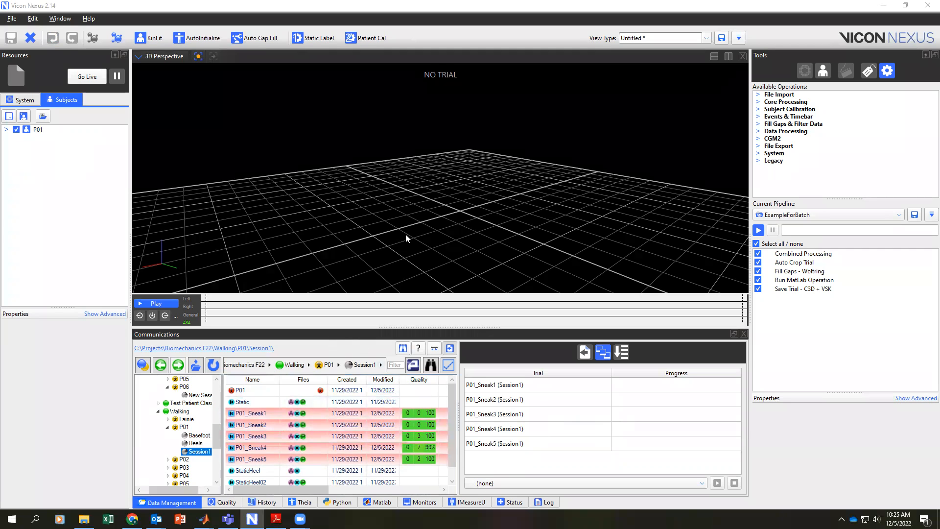
Run the BatchWithNoExport pipeline on the marked Session1 trials.
left_click(541, 483)
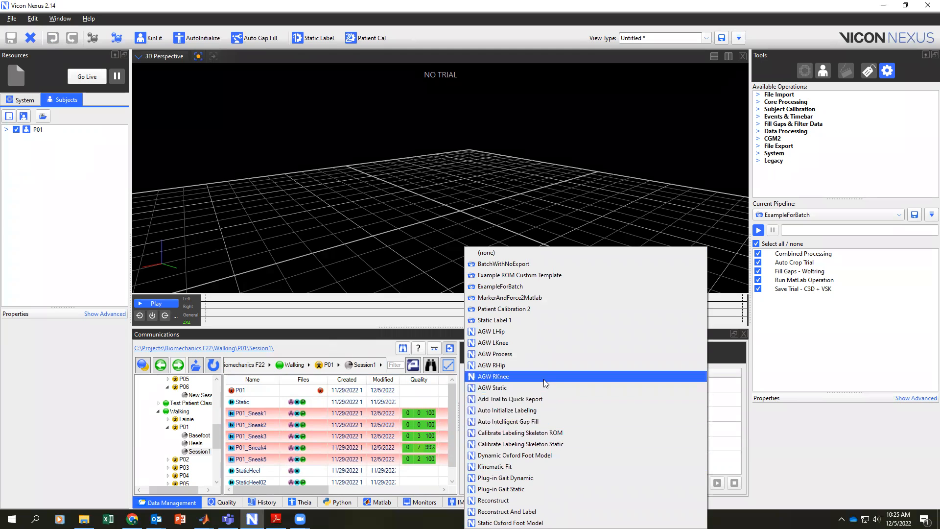
left_click(541, 263)
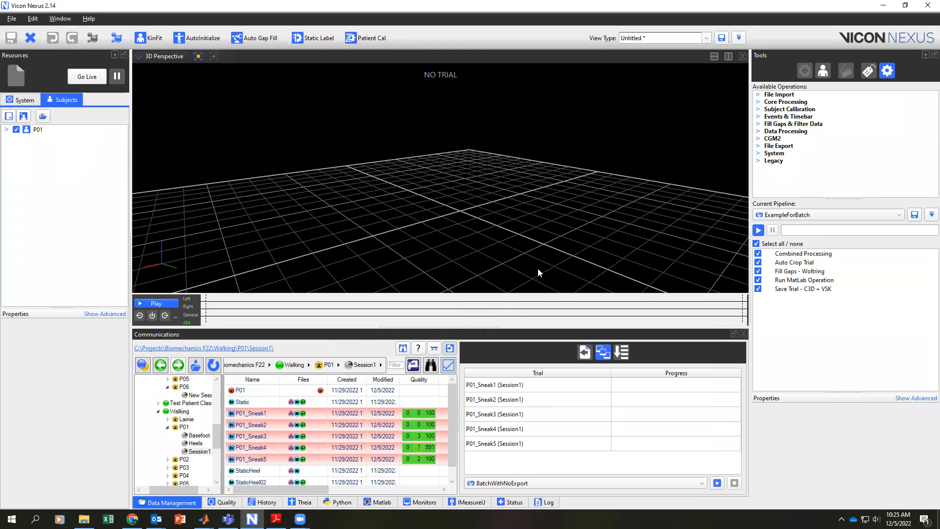
left_click(718, 483)
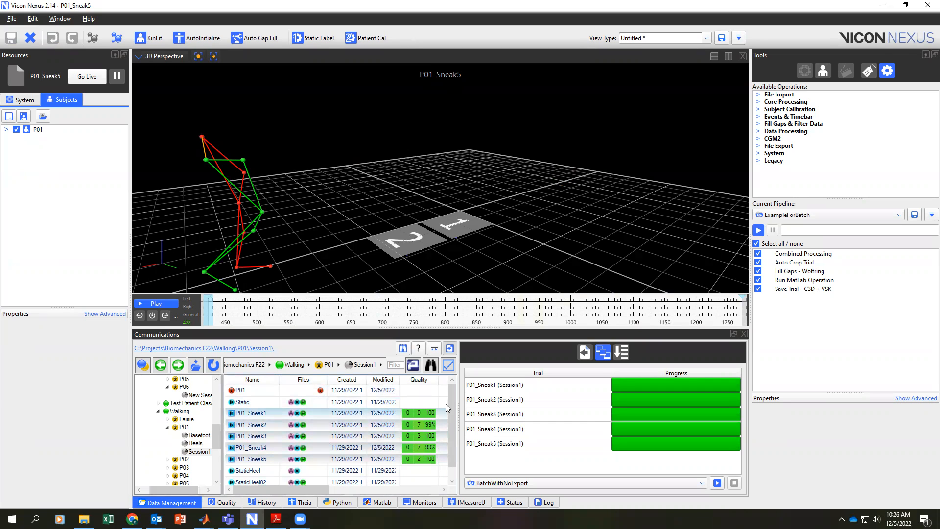
Clear all trial marks in Session1 and open the P01_Sneak2 trial.
mouse_move(410, 415)
left_click(325, 425)
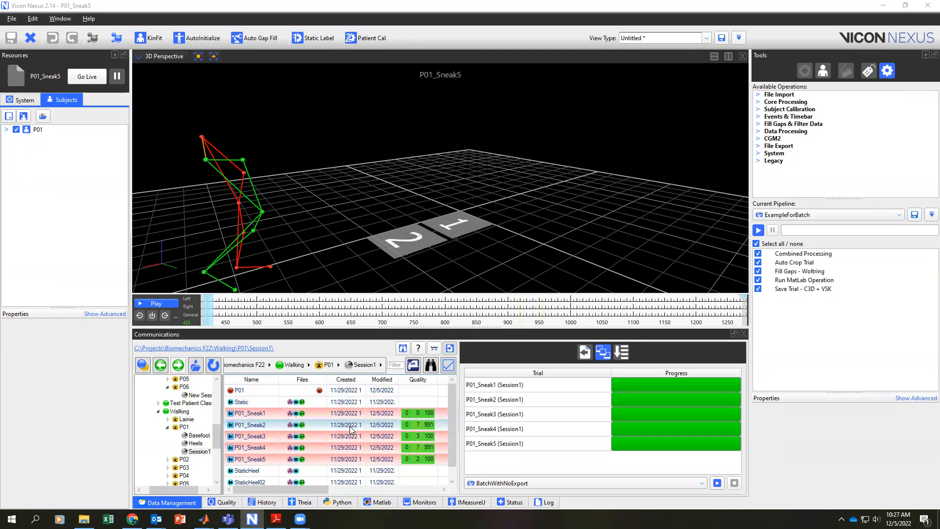
right_click(313, 423)
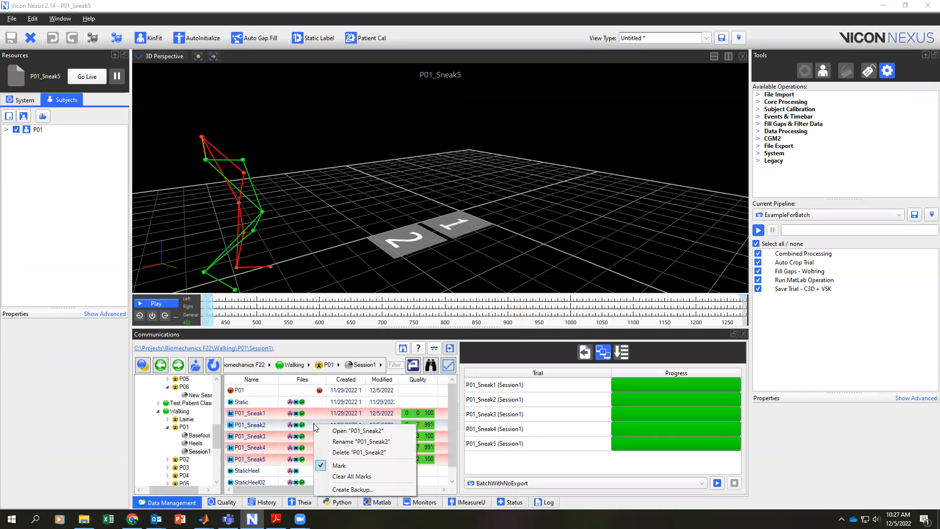
left_click(345, 474)
double_click(267, 425)
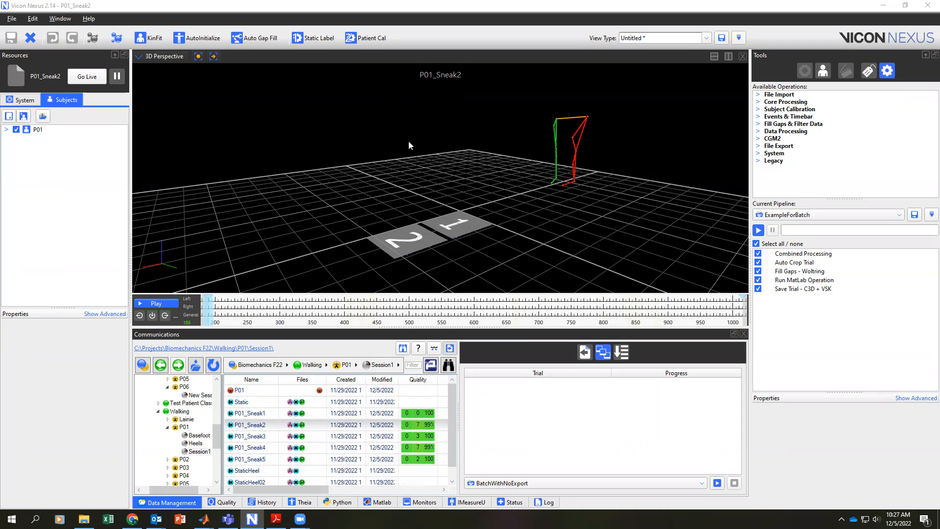
Show the gap filling tools with Manual Labeling collapsed, and inspect the RLK trajectory's first gap in the 3D view.
left_click(868, 73)
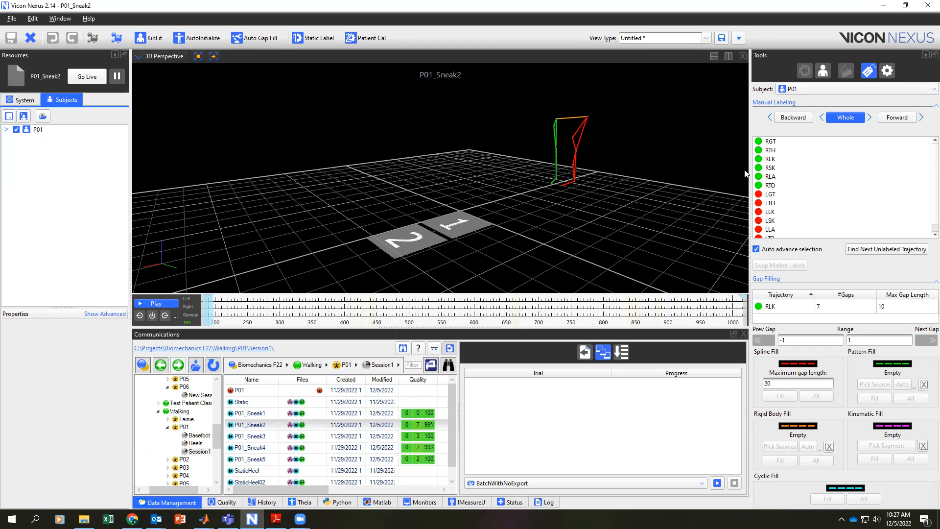
left_click(926, 103)
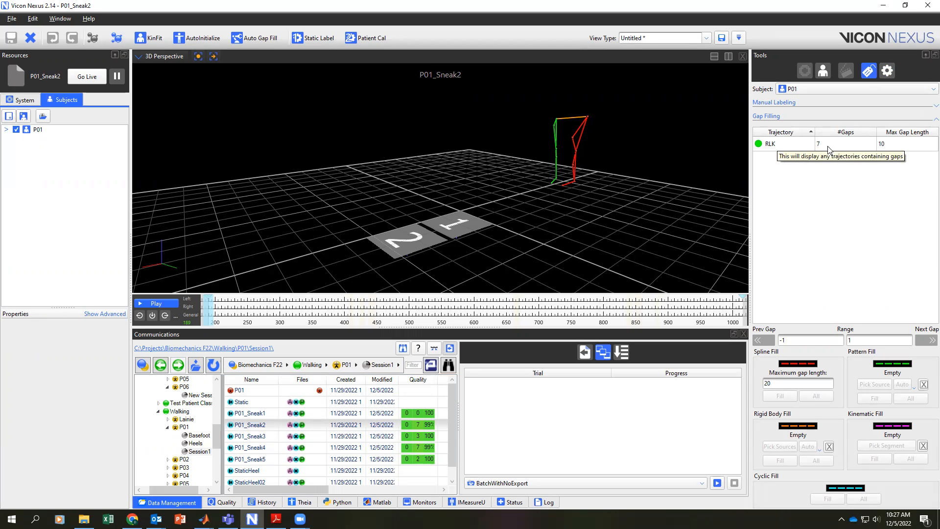
left_click(802, 151)
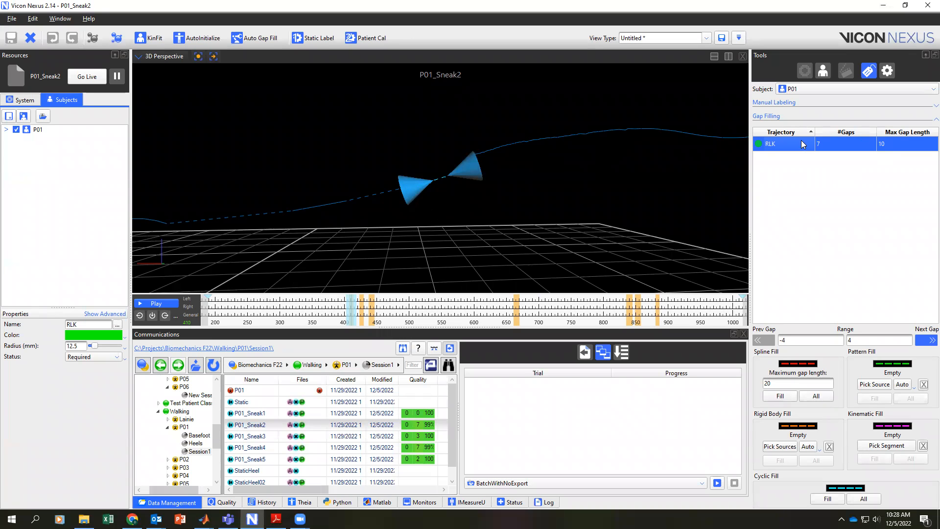
mouse_move(402, 219)
left_mouse_down()
mouse_move(507, 234)
mouse_move(450, 230)
mouse_move(399, 211)
left_mouse_up()
left_click_drag(581, 172, 519, 163)
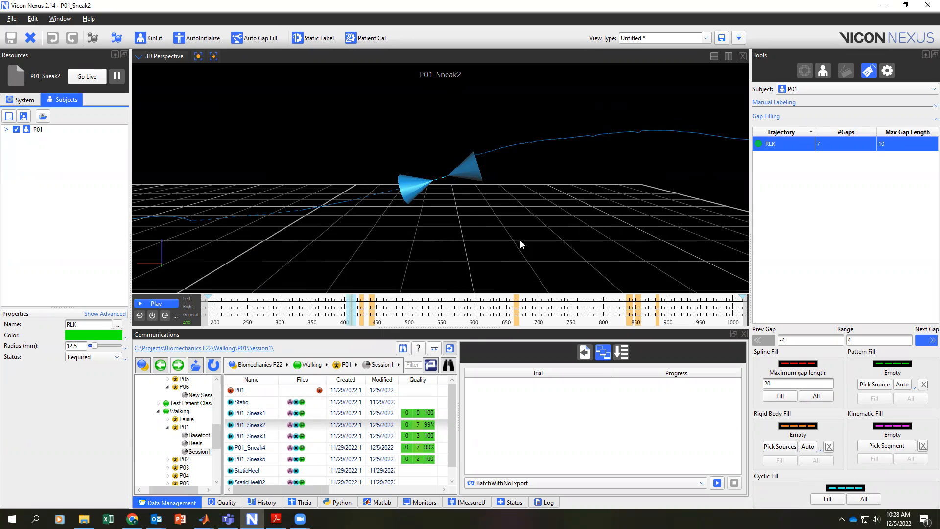
Fill the first two gaps in the RLK trajectory, around frames 410 and 426, with Spline Fill.
left_click_drag(490, 199, 468, 175)
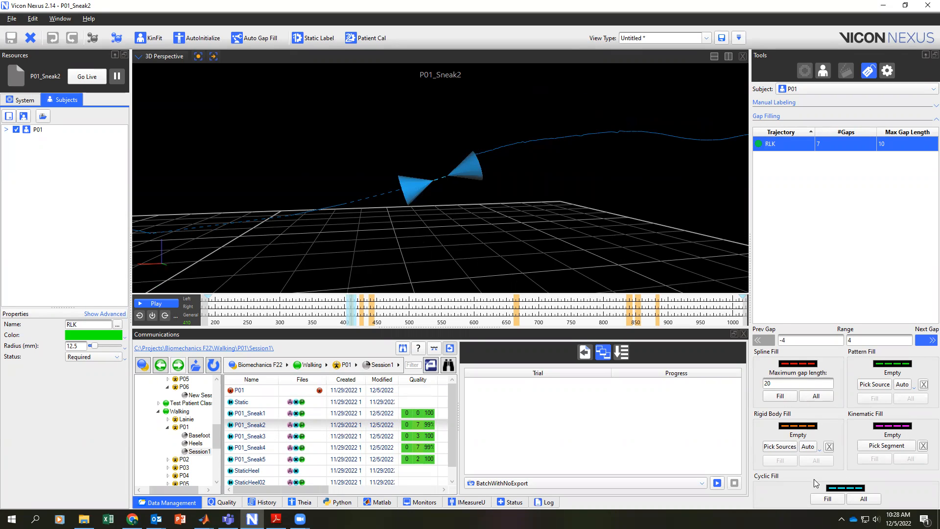
type("0")
left_click(782, 396)
left_click_drag(479, 203, 453, 206)
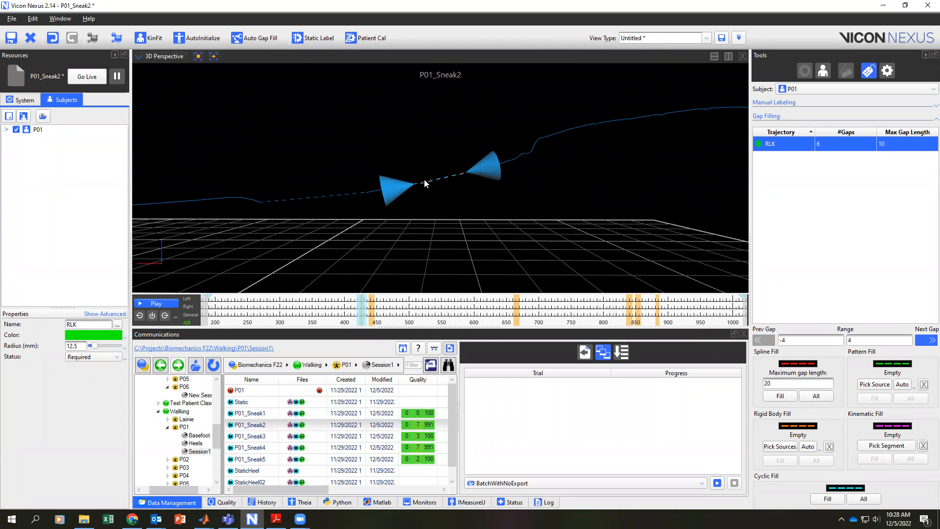
left_click(789, 400)
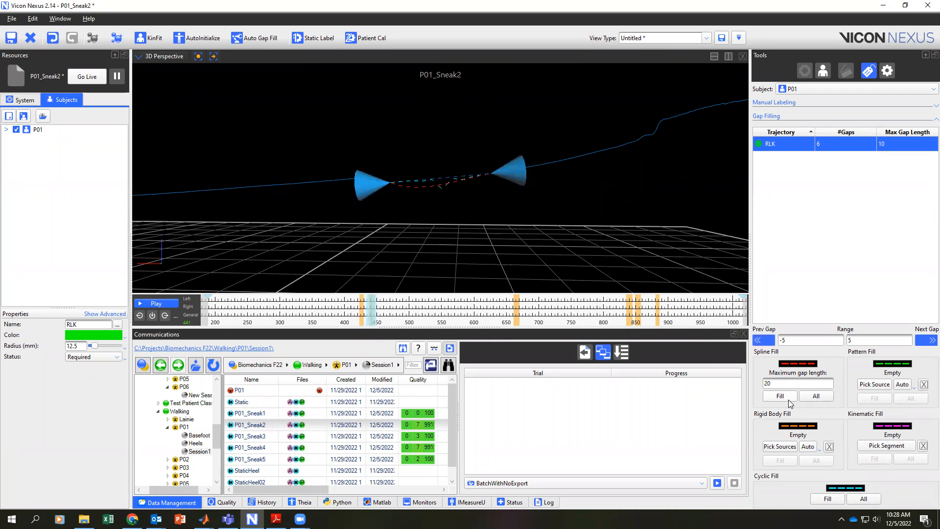
Inspect the RLK gap near frame 441 against the surrounding markers and pick RSK as its Pattern Fill source.
mouse_move(397, 209)
left_mouse_down()
mouse_move(441, 237)
mouse_move(510, 247)
mouse_move(419, 191)
mouse_move(386, 200)
mouse_move(414, 207)
mouse_move(400, 202)
left_mouse_up()
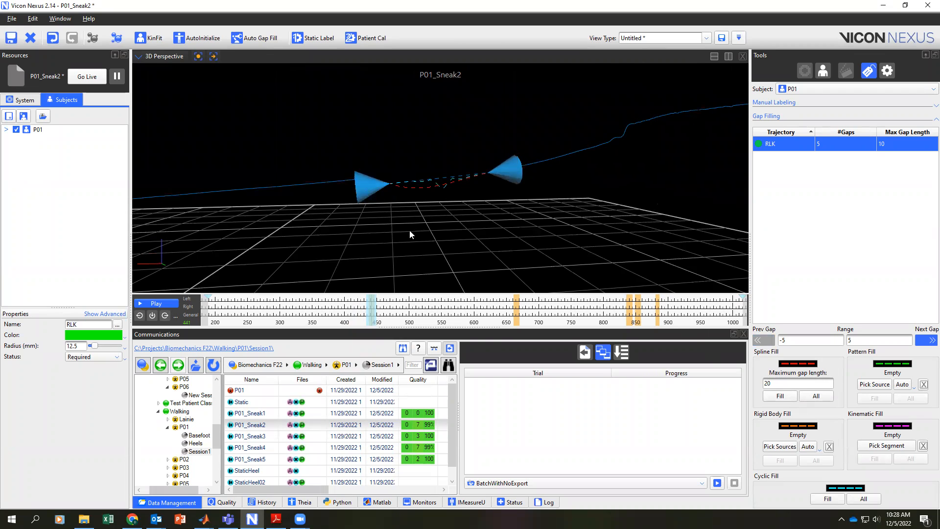
mouse_move(412, 186)
left_mouse_down()
mouse_move(425, 212)
mouse_move(417, 218)
left_mouse_up()
mouse_move(417, 219)
right_mouse_down()
mouse_move(418, 238)
mouse_move(419, 198)
mouse_move(422, 246)
mouse_move(420, 185)
right_mouse_up()
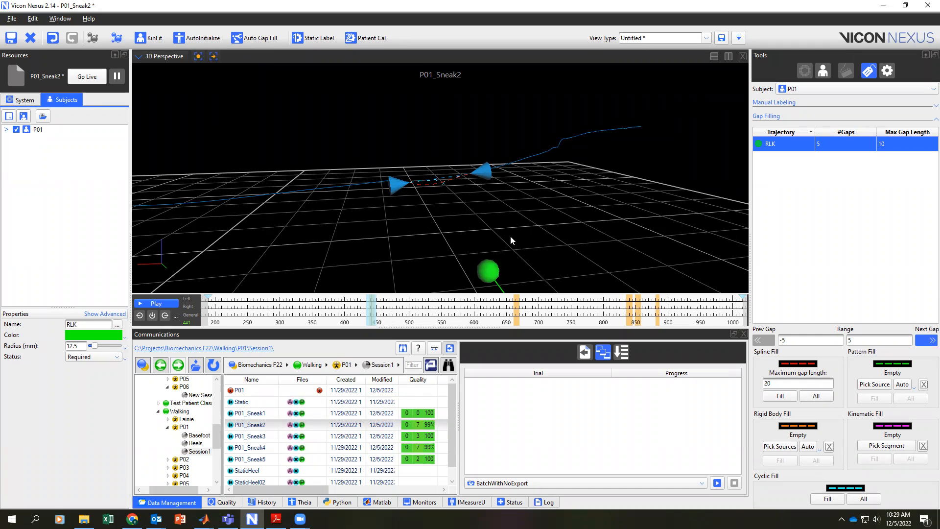
scroll(519, 236, "down", 5)
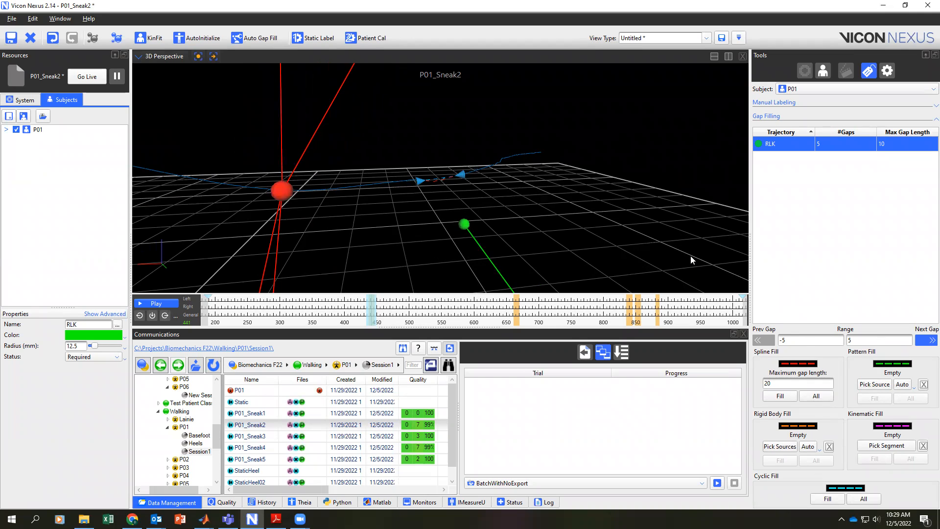
right_click_drag(562, 198, 558, 212)
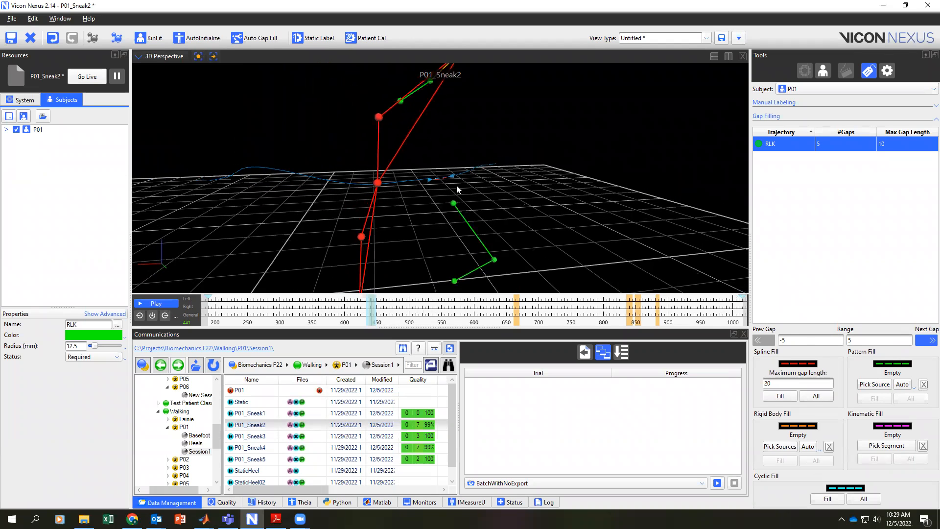
left_click_drag(513, 147, 570, 140)
left_click_drag(443, 151, 457, 133)
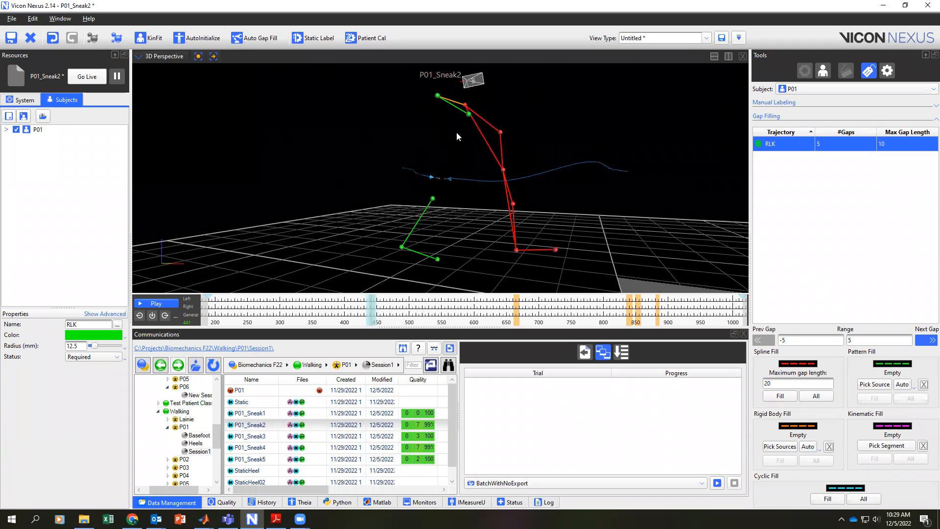
scroll(449, 202, "up", 5)
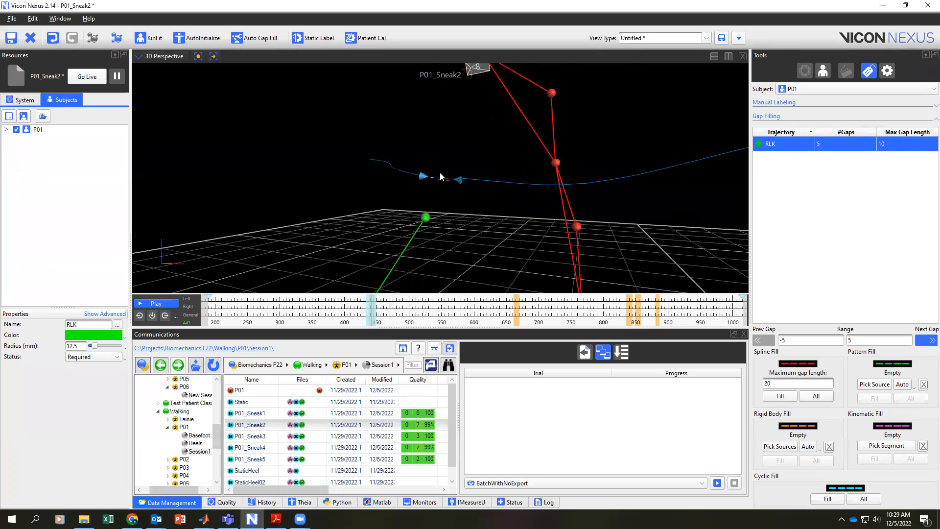
left_click(877, 385)
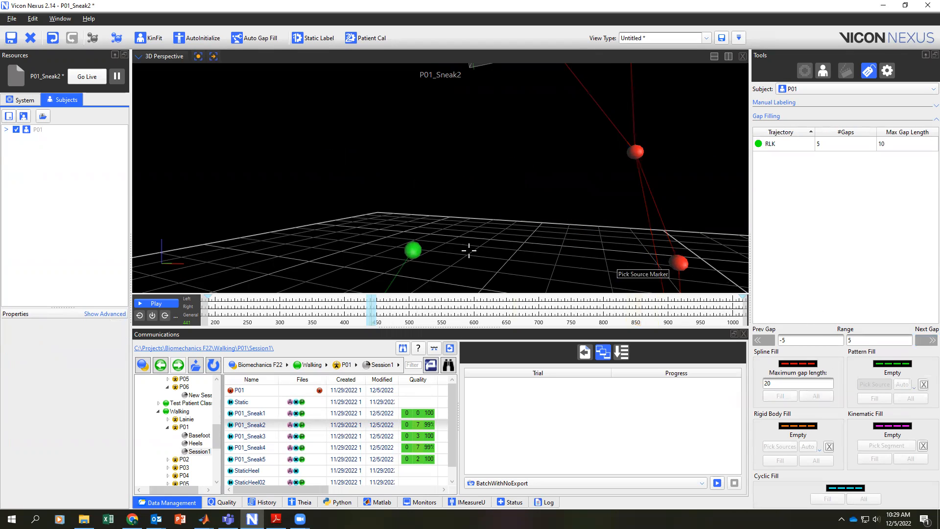
left_click(413, 250)
Compare the proposed fills for the RLK gap near frame 441 and fill it with Pattern Fill from RSK.
mouse_move(401, 202)
left_mouse_down()
mouse_move(488, 216)
mouse_move(478, 194)
left_mouse_up()
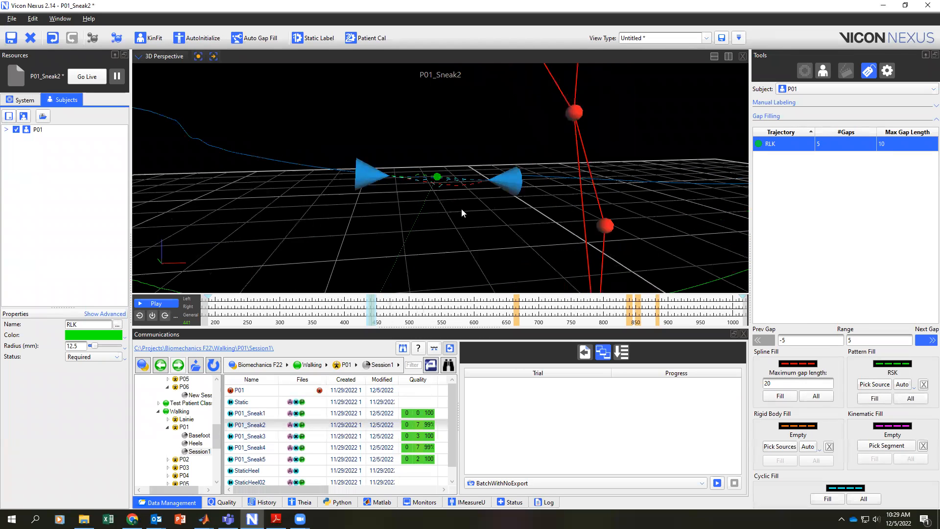
mouse_move(462, 209)
right_mouse_down()
mouse_move(474, 224)
mouse_move(474, 203)
right_mouse_up()
left_click(874, 398)
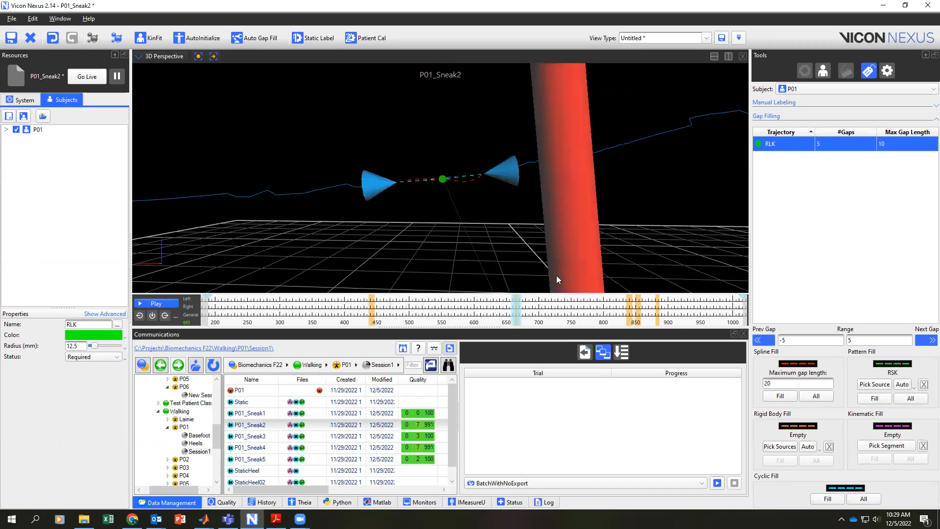
Fill the next two RLK gaps, near frames 665 and 840, with Pattern Fill using RSK as the source.
left_click_drag(420, 225, 477, 234)
right_click_drag(477, 234, 489, 267)
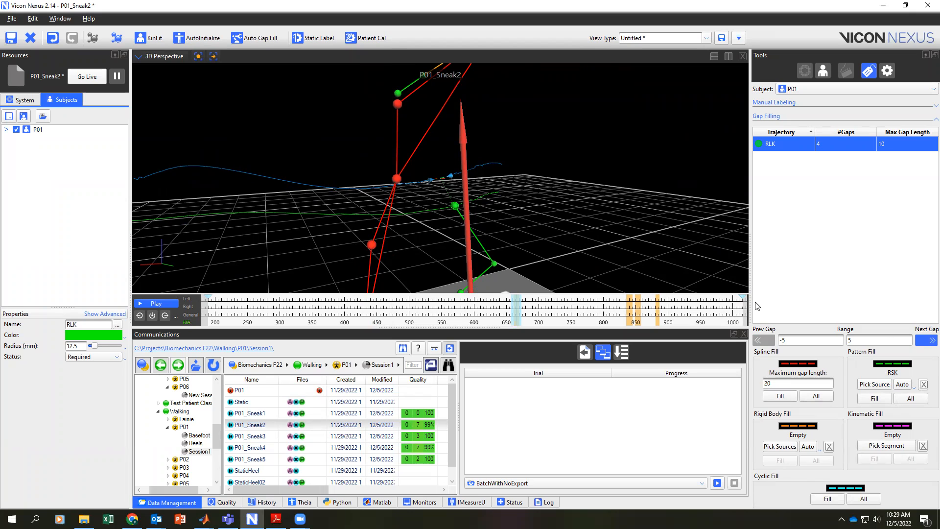
right_click_drag(446, 222, 445, 211)
left_click_drag(442, 205, 514, 228)
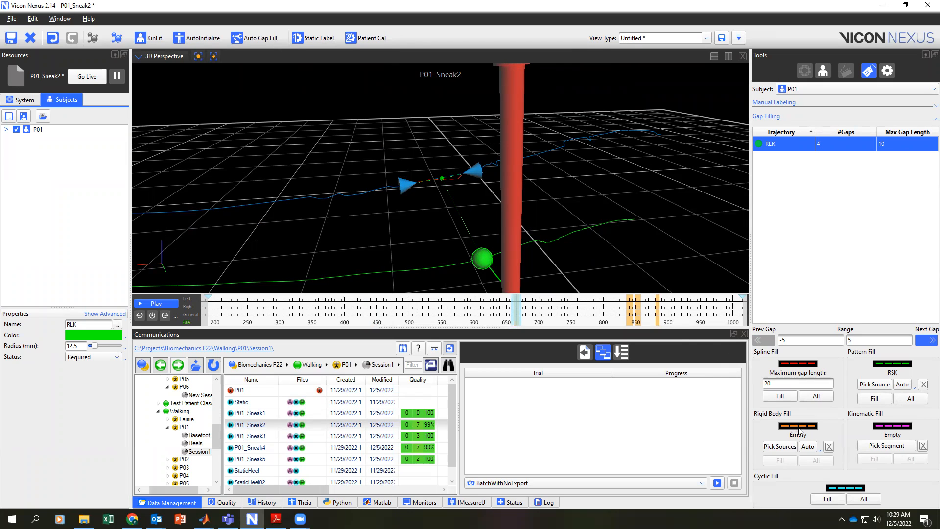
left_click(866, 401)
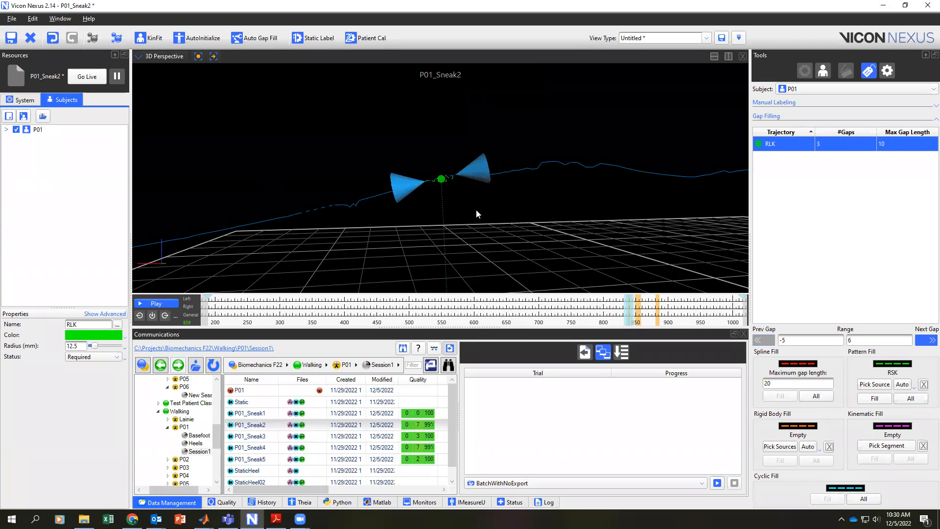
mouse_move(480, 206)
right_mouse_down()
mouse_move(480, 226)
mouse_move(477, 199)
right_mouse_up()
left_click(872, 399)
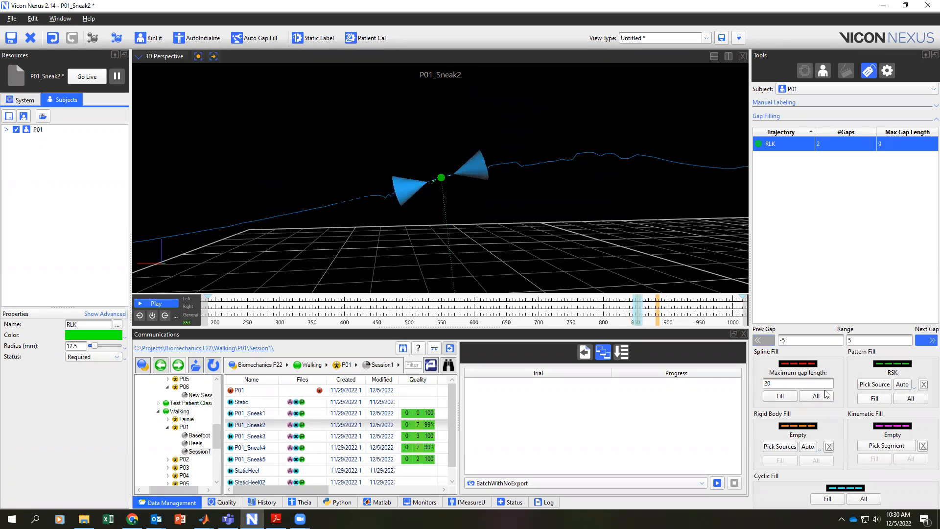
Fill the RLK gap near frame 853 with Spline Fill and the last gap, near frame 883, with Cyclic Fill.
right_click_drag(499, 228, 506, 210)
left_click(786, 398)
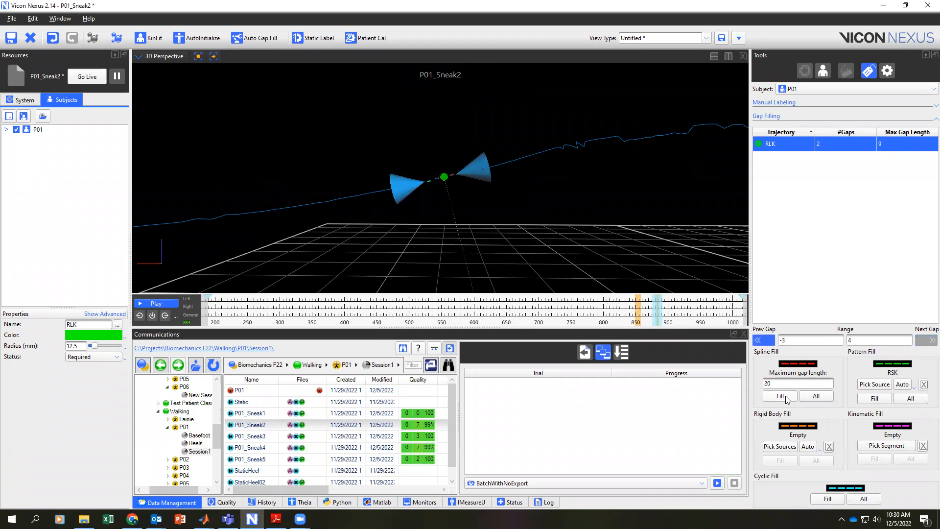
mouse_move(536, 219)
right_mouse_down()
mouse_move(575, 225)
mouse_move(558, 204)
right_mouse_up()
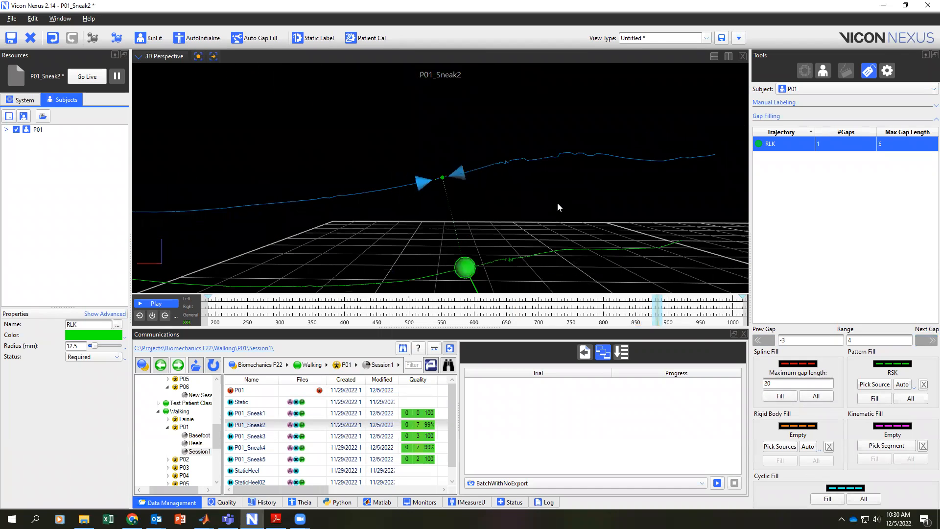
left_click(823, 499)
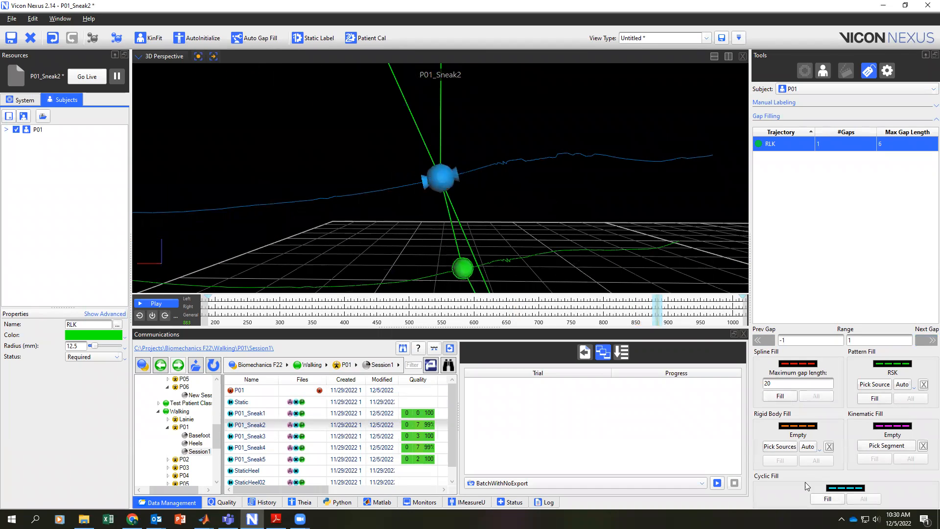
Review the filled RLK trajectory at several frames along the P01_Sneak2 timeline and save the trial.
left_click_drag(402, 201, 648, 200)
right_click_drag(492, 183, 491, 194)
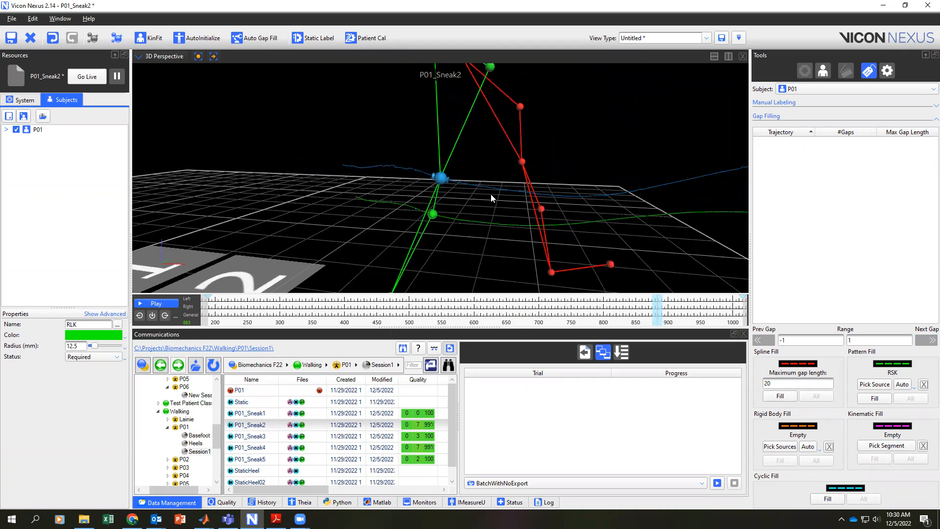
left_click_drag(659, 303, 569, 305)
right_click_drag(394, 167, 394, 154)
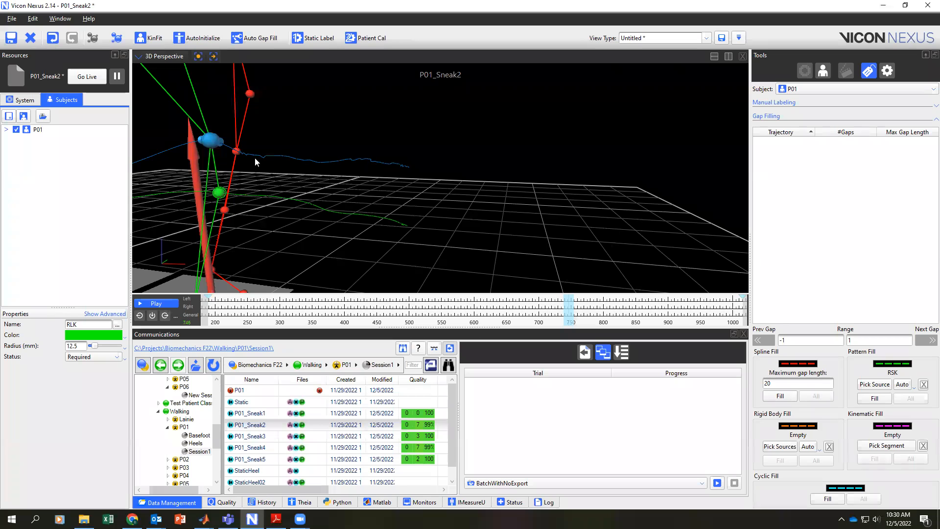
mouse_move(316, 168)
left_mouse_down()
mouse_move(342, 176)
mouse_move(340, 191)
mouse_move(330, 177)
left_mouse_up()
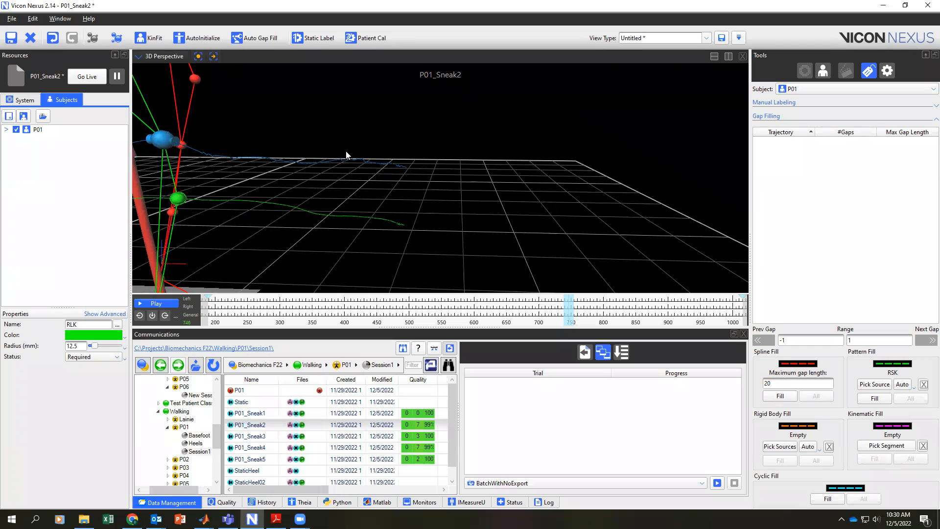
left_click_drag(355, 161, 333, 238)
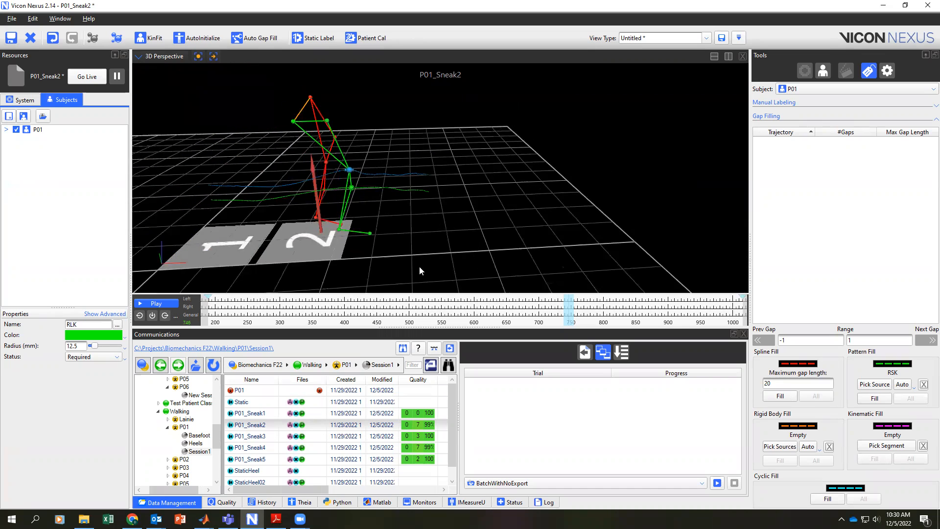
mouse_move(568, 310)
left_mouse_down()
mouse_move(315, 311)
mouse_move(689, 311)
mouse_move(300, 311)
left_mouse_up()
left_click_drag(375, 302, 389, 310)
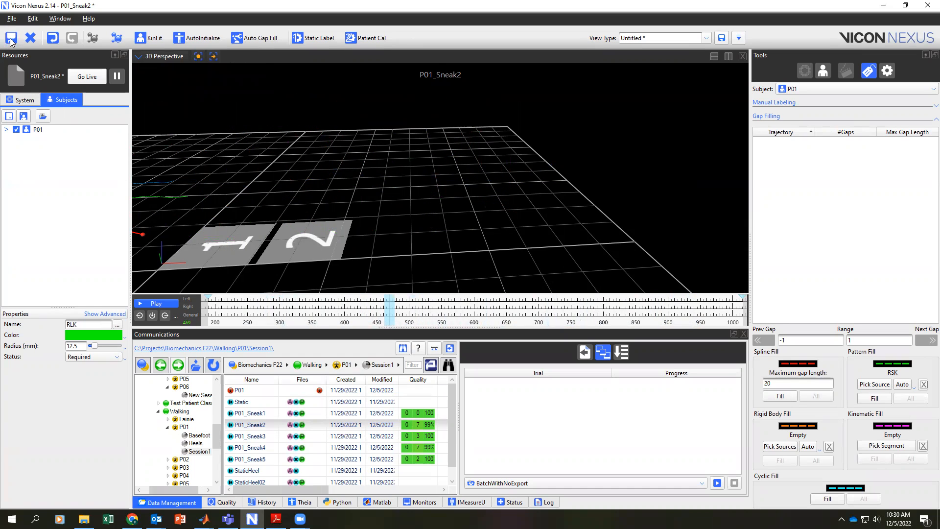
Open the P01_Sneak3 trial and fill all gaps in the LLK and LSK trajectories with Spline Fill.
double_click(416, 440)
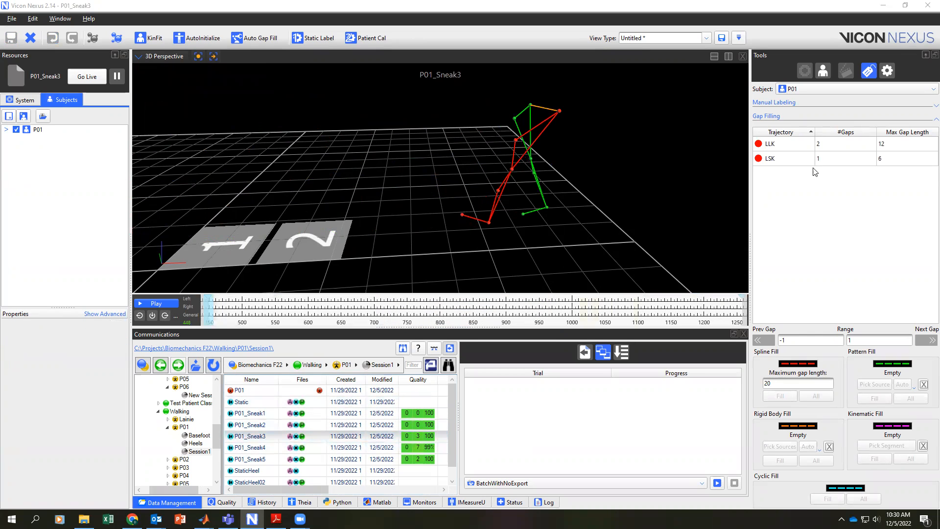
left_click(793, 145)
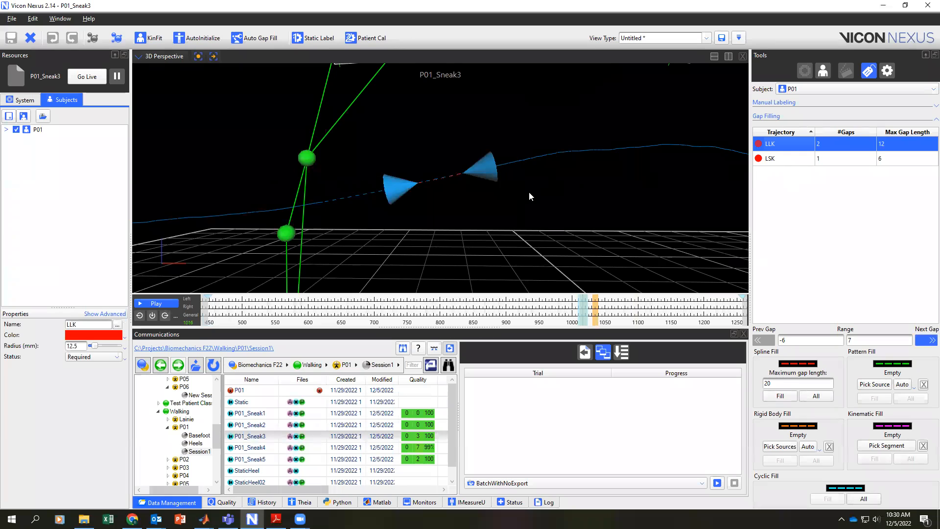
left_click(789, 396)
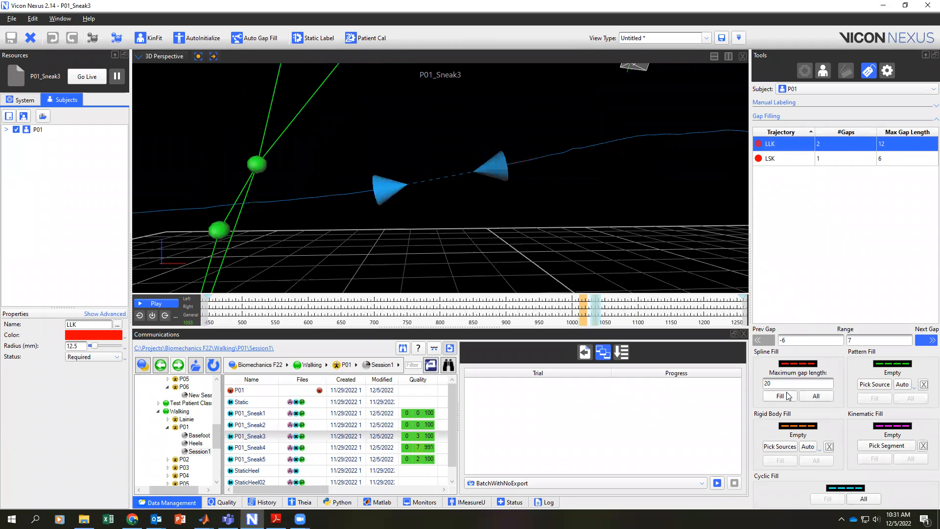
left_click(804, 147)
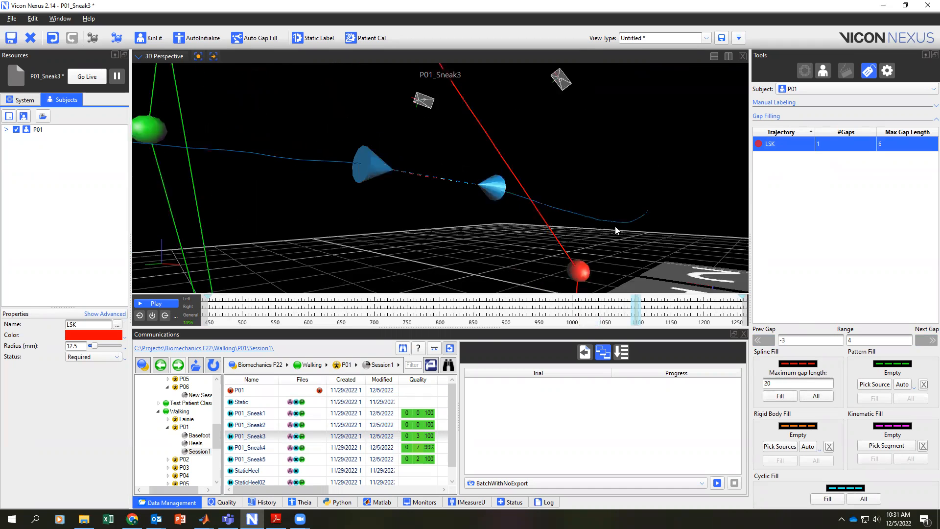
left_click(780, 397)
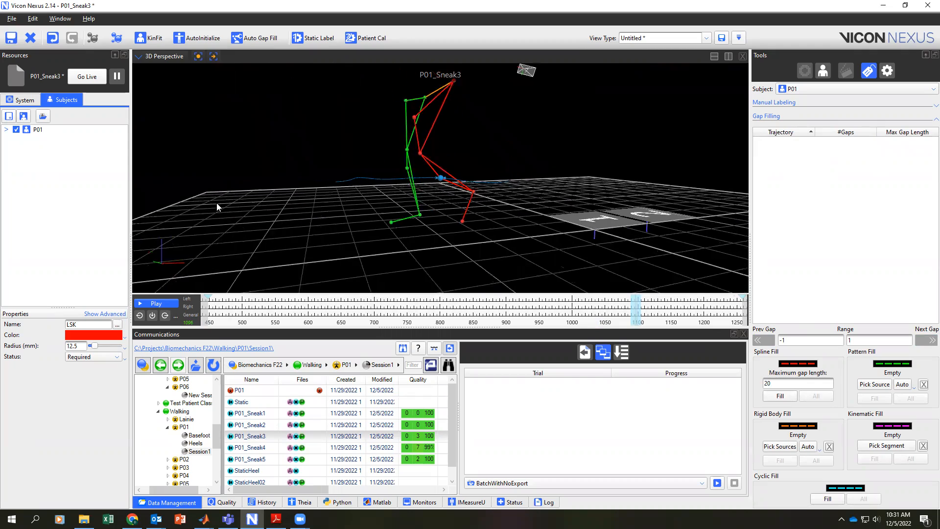
Play back P01_Sneak3, check the walking motion from several angles, and save the trial.
left_click(172, 303)
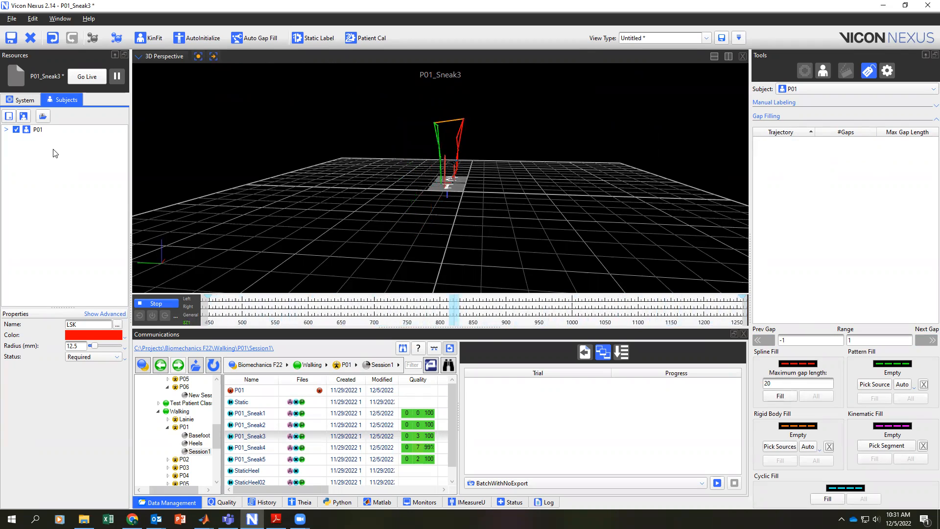
left_click_drag(241, 187, 255, 183)
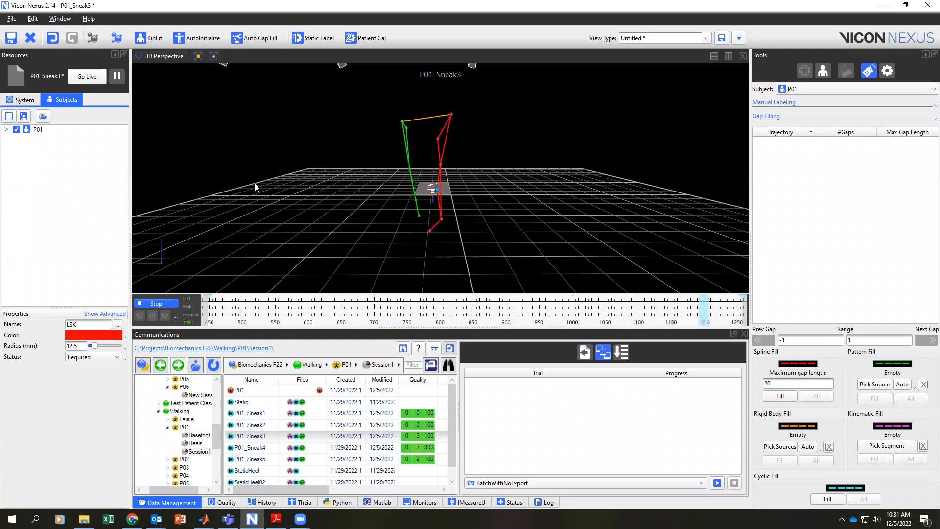
left_click_drag(385, 190, 407, 188)
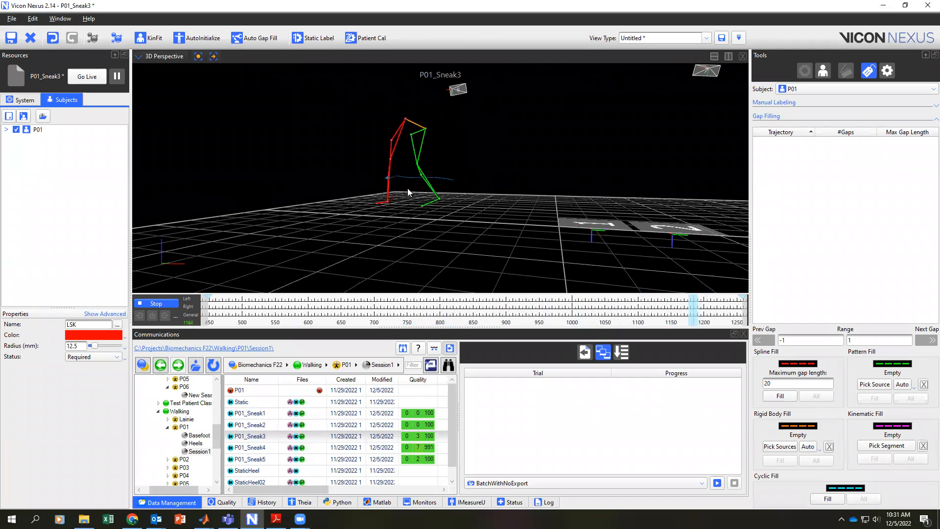
left_click_drag(508, 228, 282, 178)
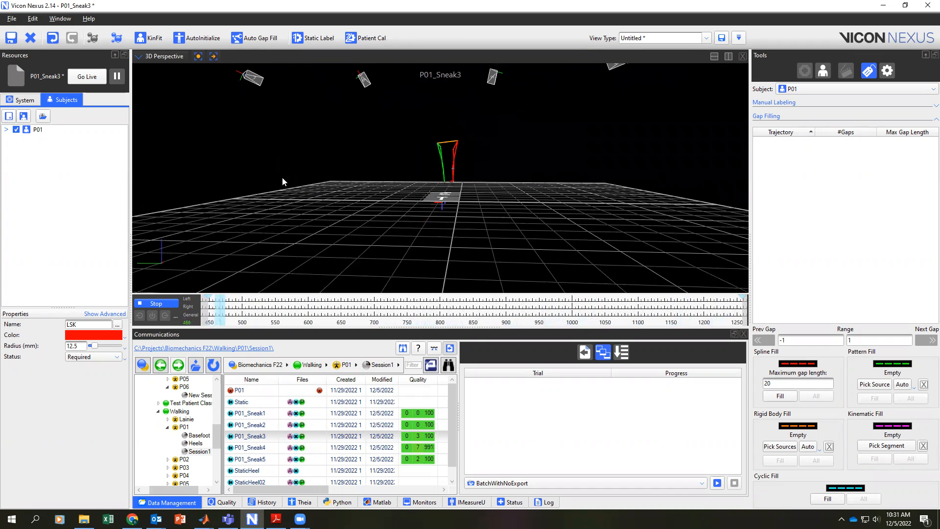
left_click(9, 38)
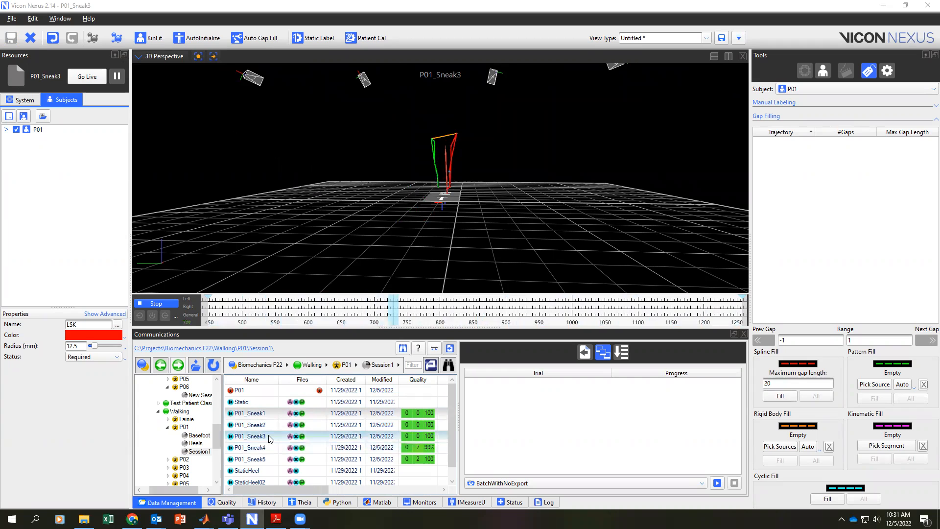
Mark trials P01_Sneak1 to P01_Sneak3 and batch process them with the MarkerAndForce2Matlab pipeline.
right_click(274, 430)
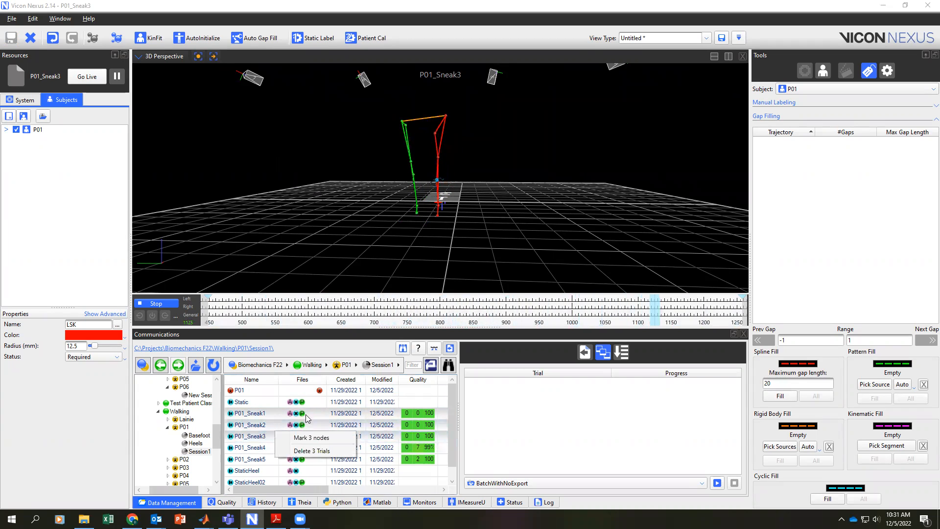
left_click(305, 437)
left_click(505, 484)
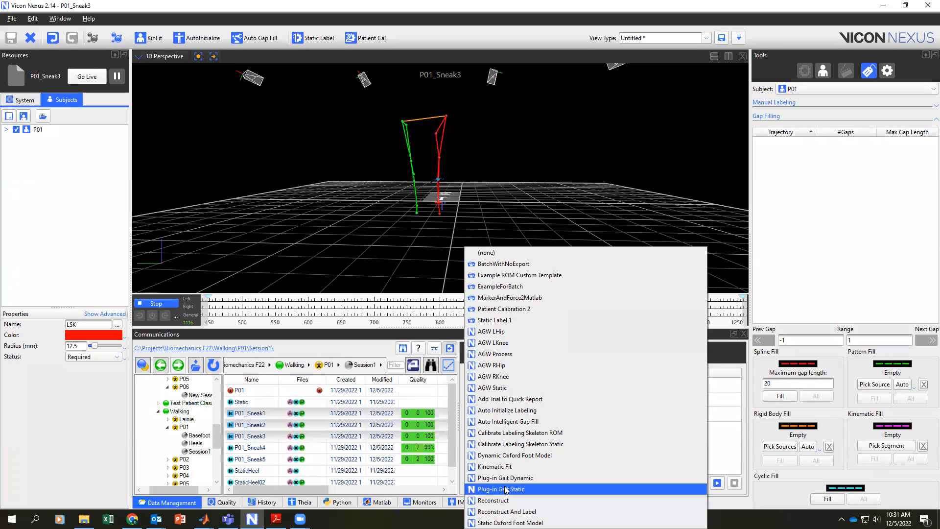
left_click(535, 298)
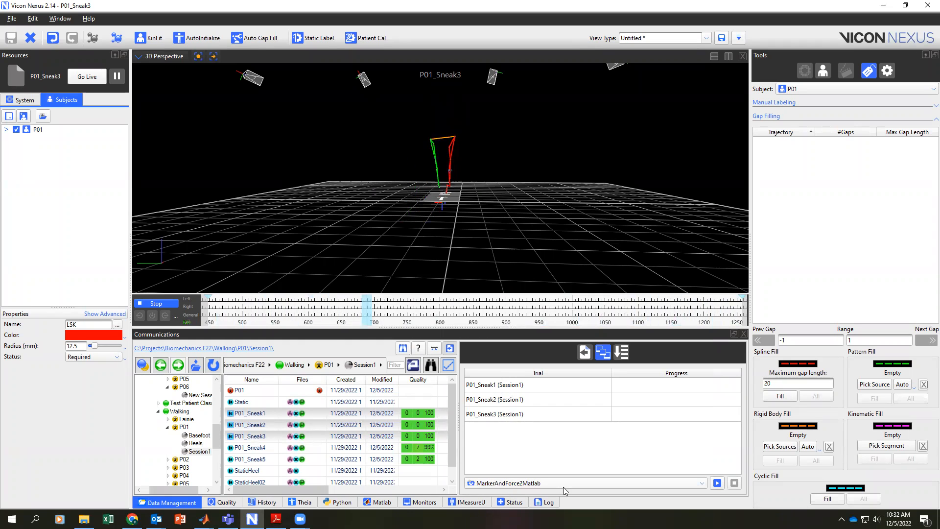
left_click(718, 484)
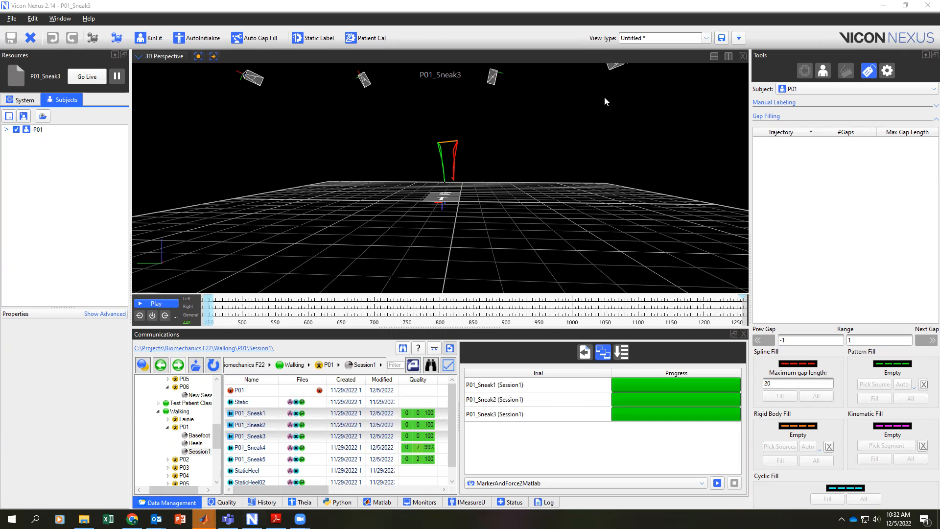
Switch to File Explorer and open the folder C:\Projects\Biomechanics F22\Walking\P01\Session1.
key("alt+Tab")
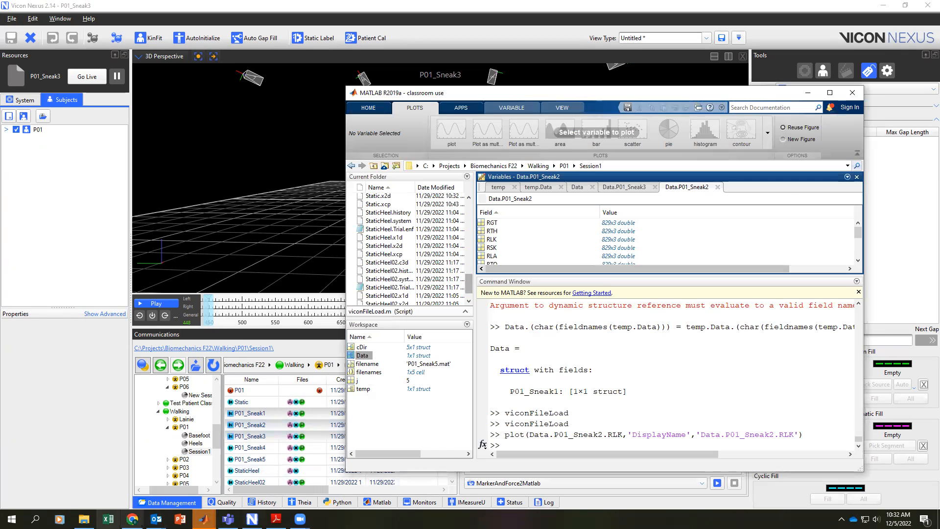
left_click(84, 519)
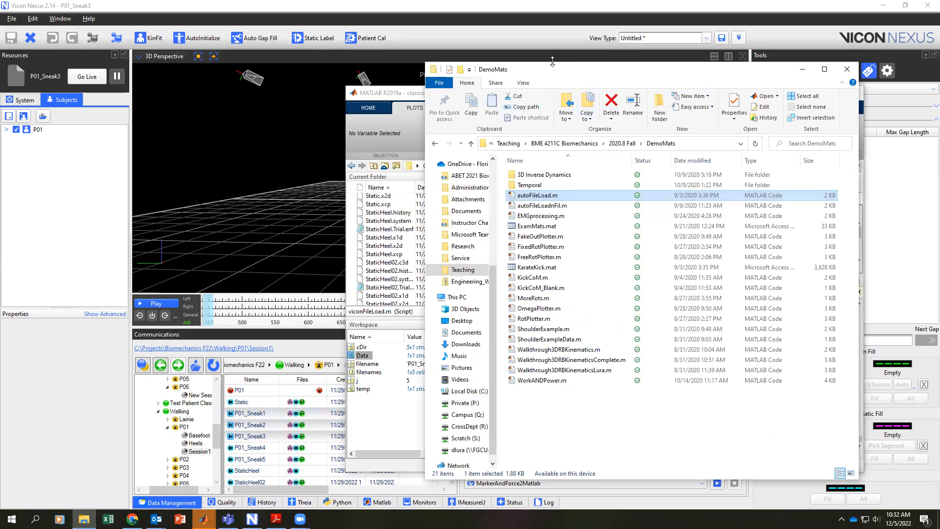
left_click_drag(594, 73, 629, 75)
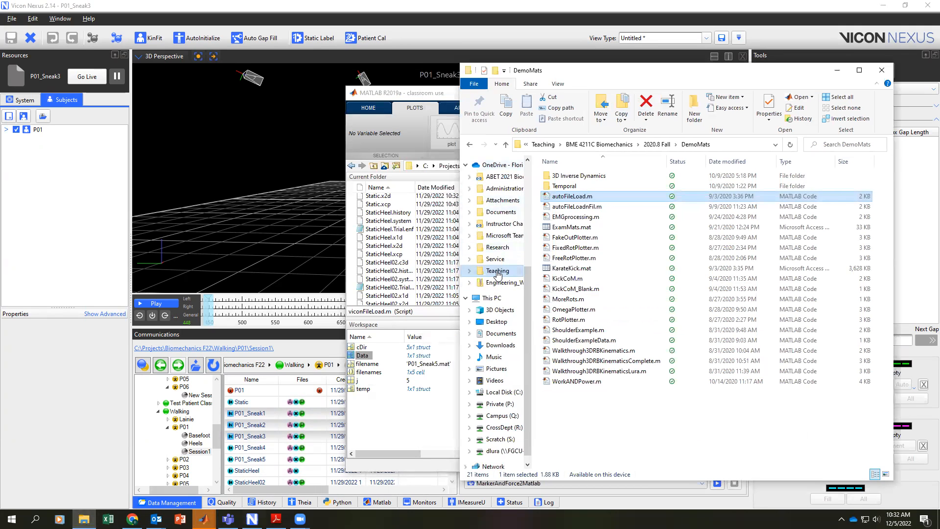
left_click(494, 392)
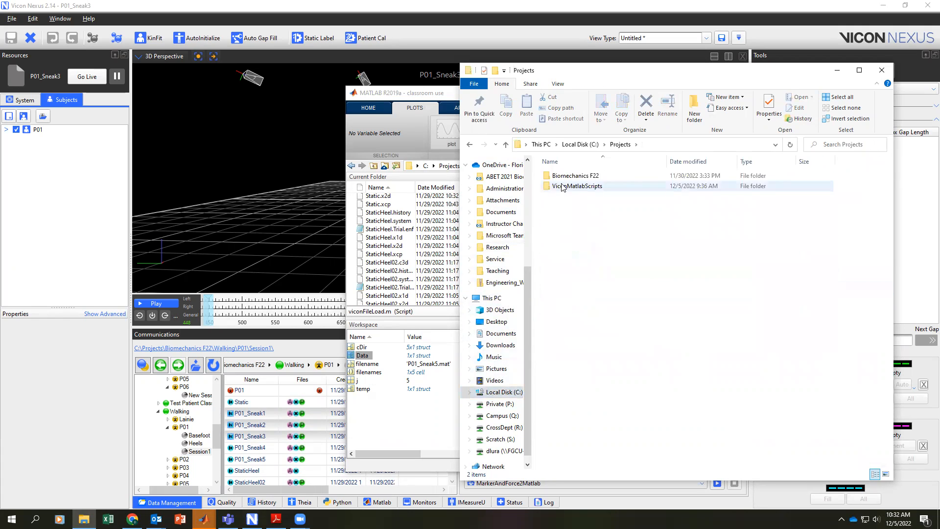
double_click(564, 176)
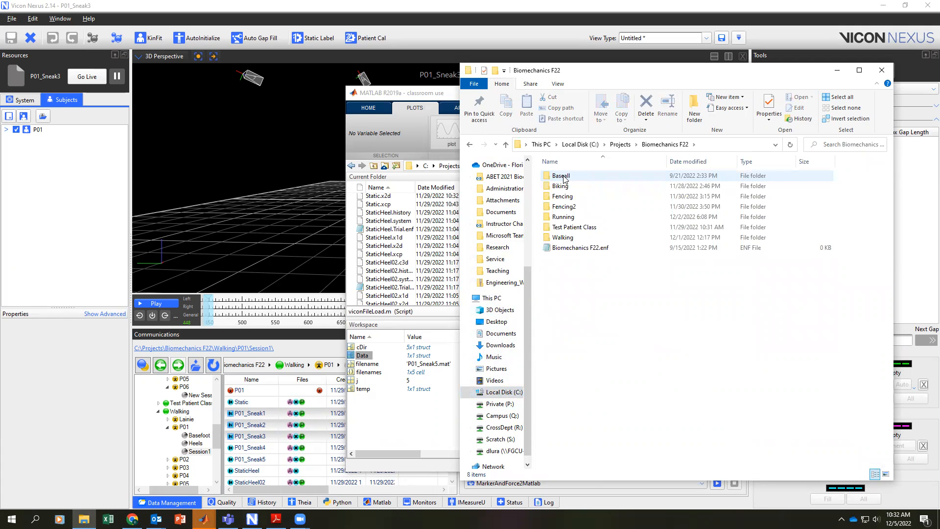
double_click(567, 238)
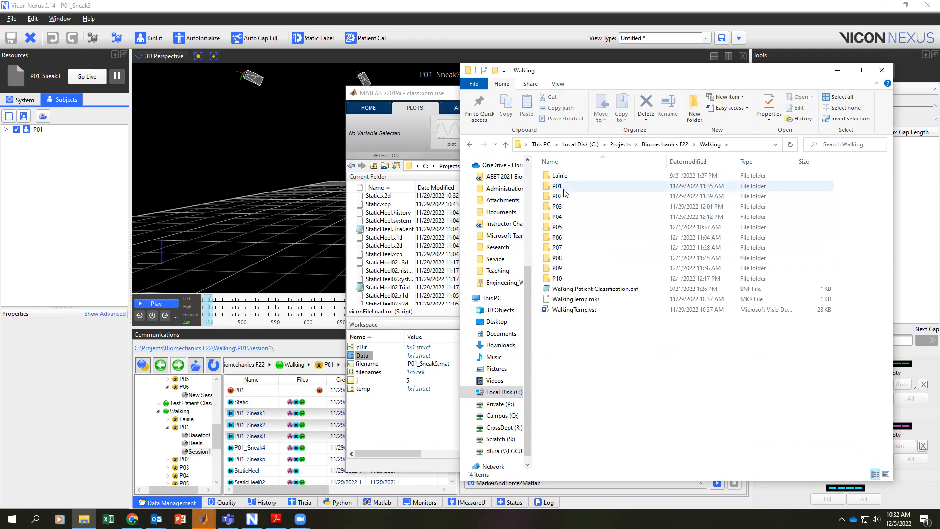
double_click(565, 187)
double_click(563, 196)
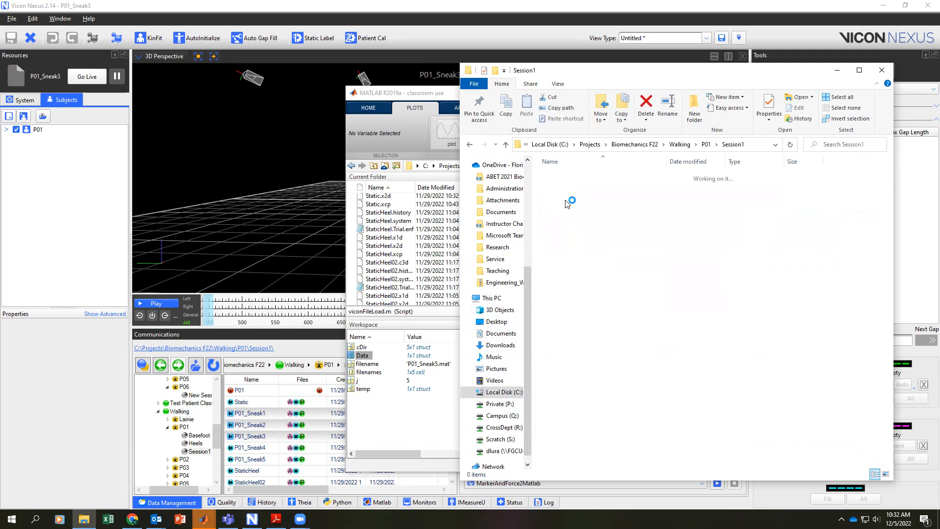
Sort the Session1 files by date modified and look through them for the newly exported .mat files.
left_click(680, 162)
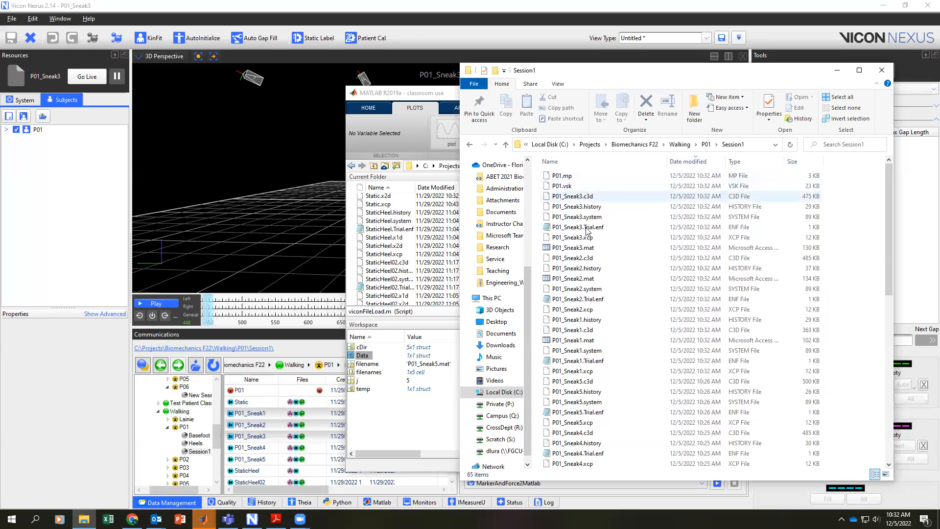
scroll(598, 332, "down", 4)
scroll(597, 331, "up", 3)
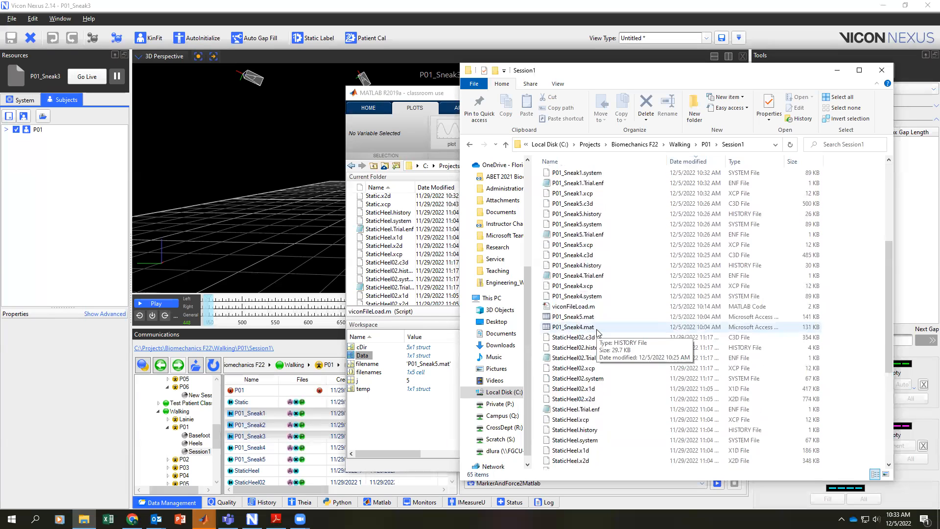
scroll(598, 333, "down", 8)
scroll(599, 333, "up", 9)
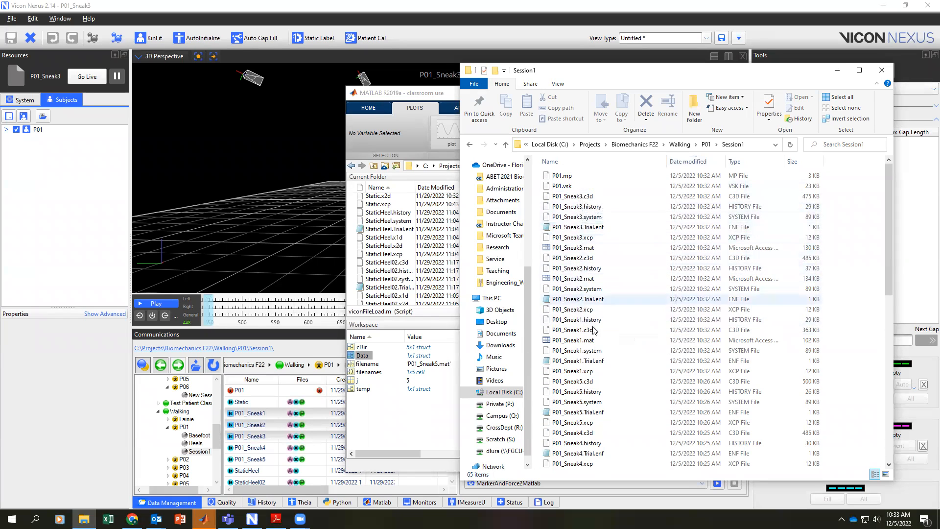
Sort the Session1 files by type and select P01_Sneak1.mat, P01_Sneak2.mat and P01_Sneak3.mat.
left_click(757, 165)
scroll(686, 245, "down", 2)
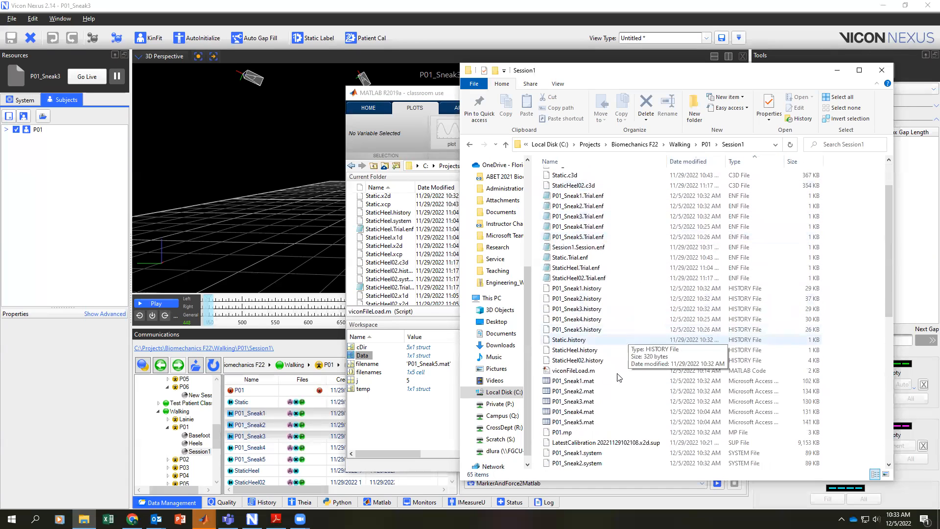
left_click(598, 381)
left_click(595, 400, "shift")
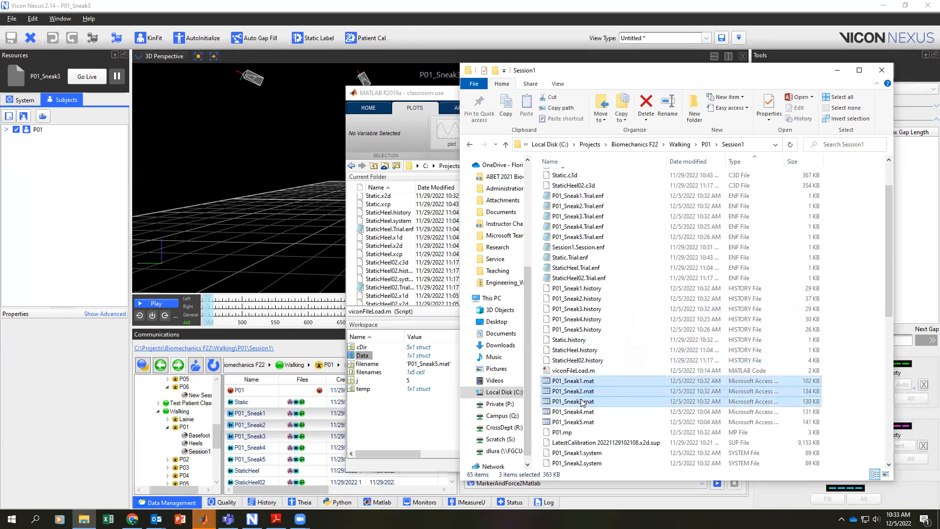
Minimize Nexus, switch to Microsoft Teams and open the Walking channel's files in the Biomechanics F2022 team.
left_click(429, 39)
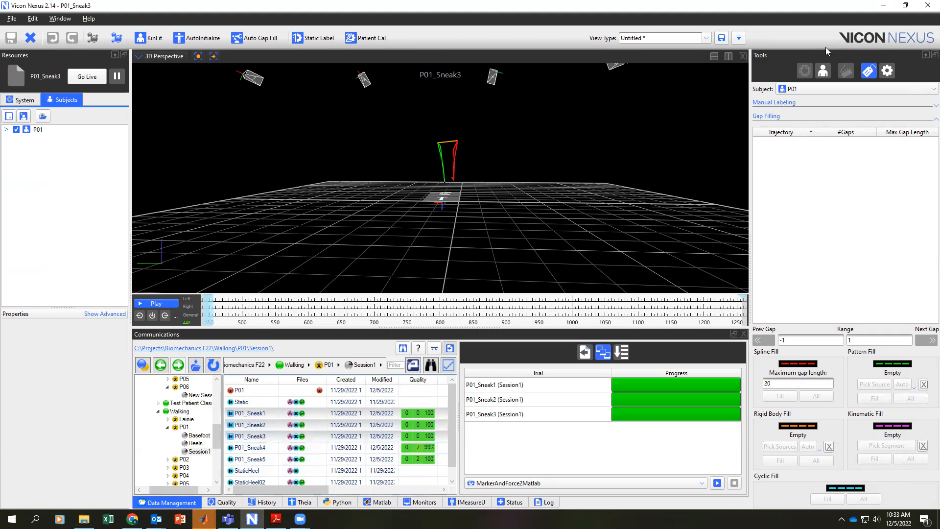
left_click(883, 5)
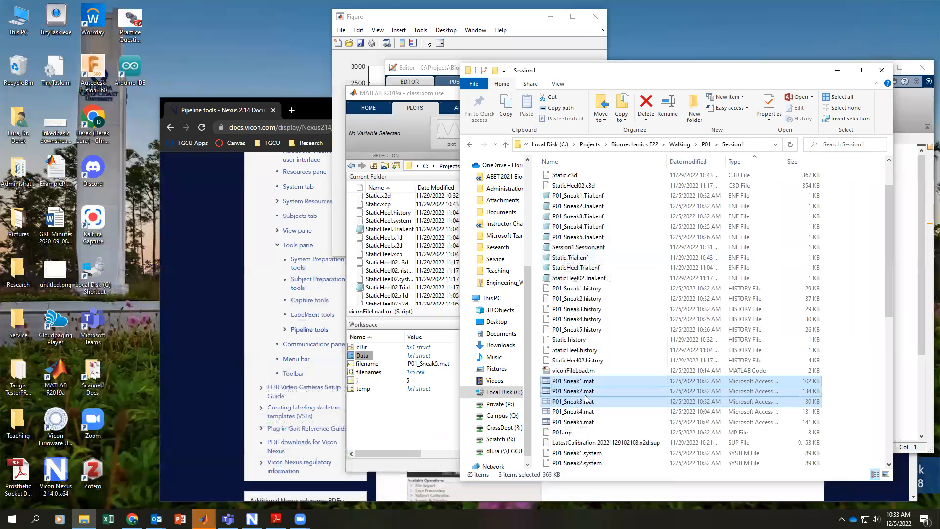
left_click(228, 518)
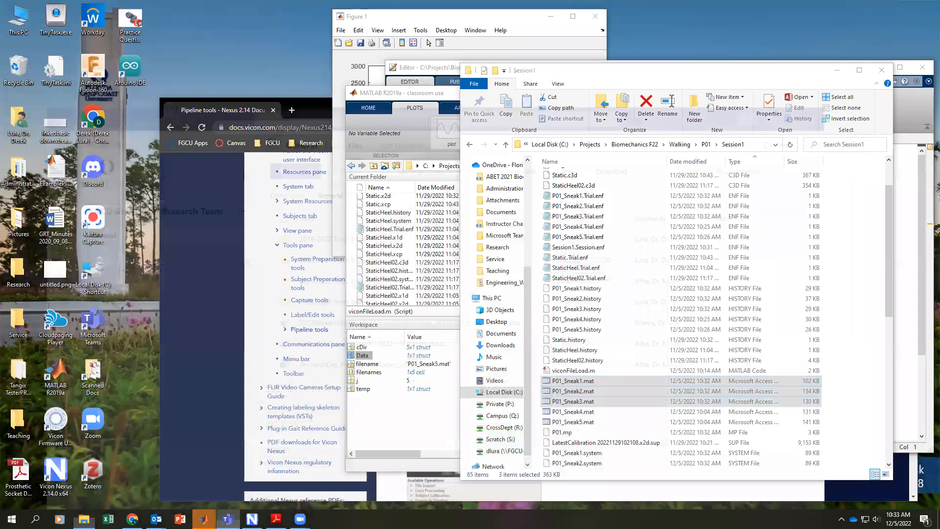
left_click(20, 108)
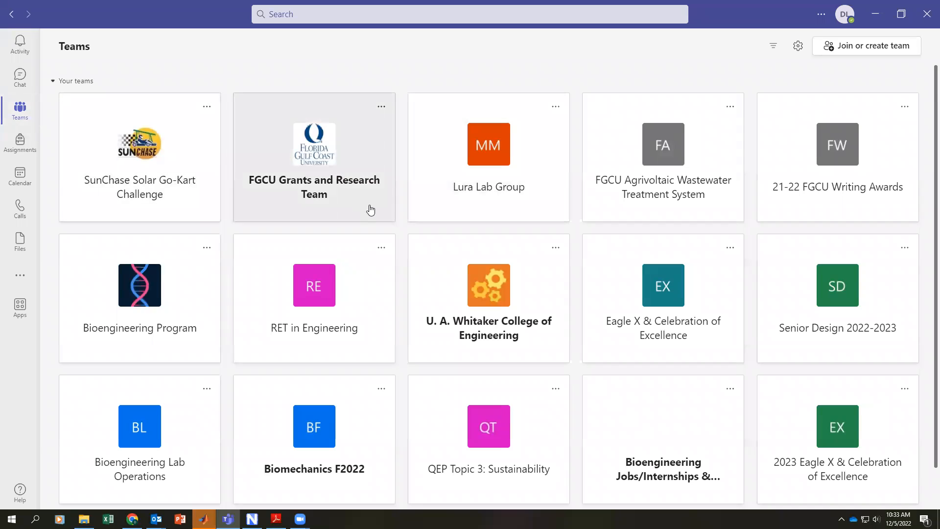
scroll(179, 330, "down", 2)
left_click(319, 387)
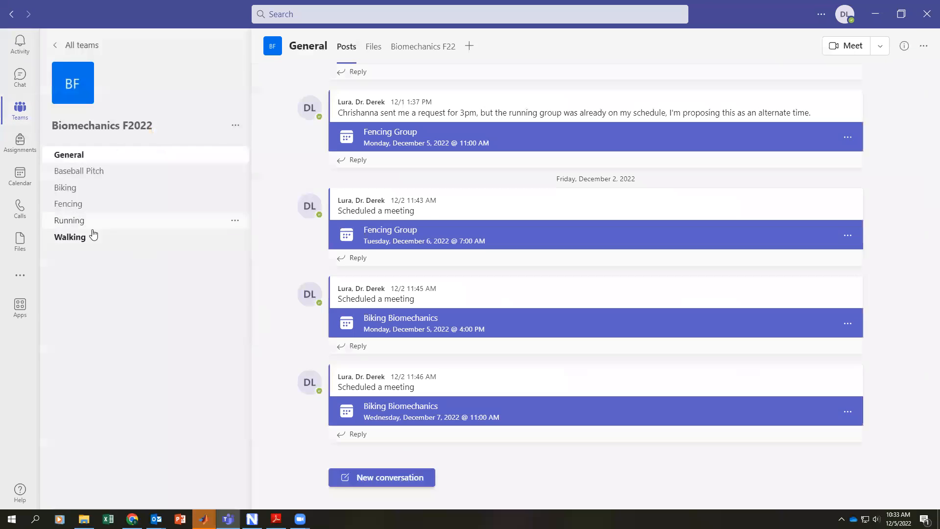
left_click(68, 240)
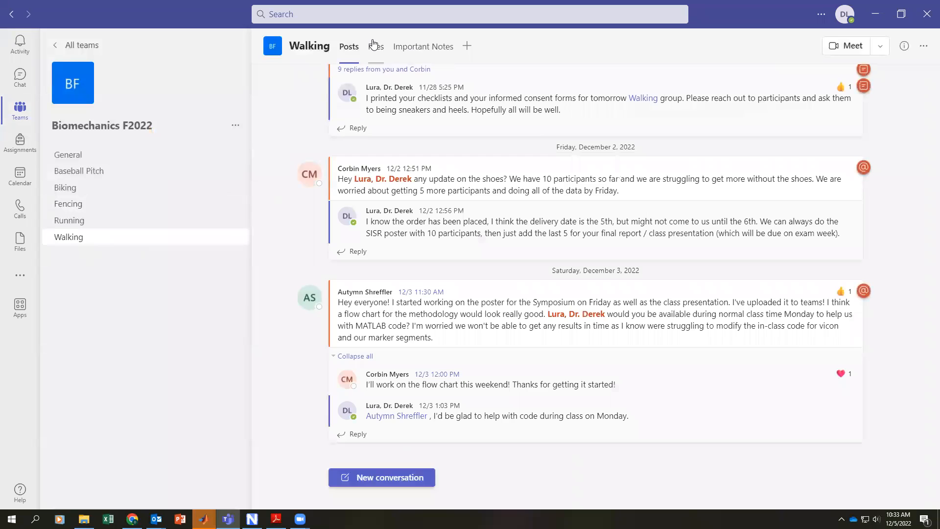
left_click(374, 46)
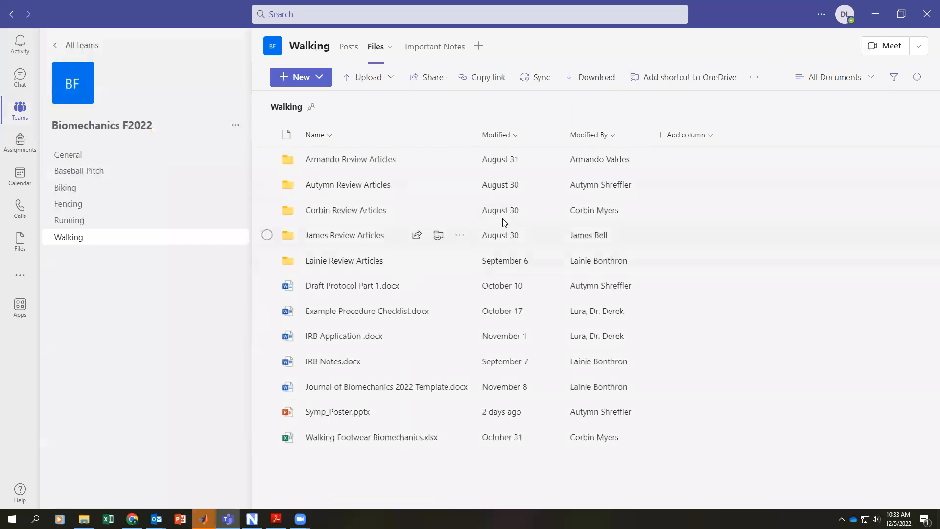
Create a new folder named MatlabExports in the Walking channel's files.
left_click(295, 78)
left_click(315, 101)
type("Matl")
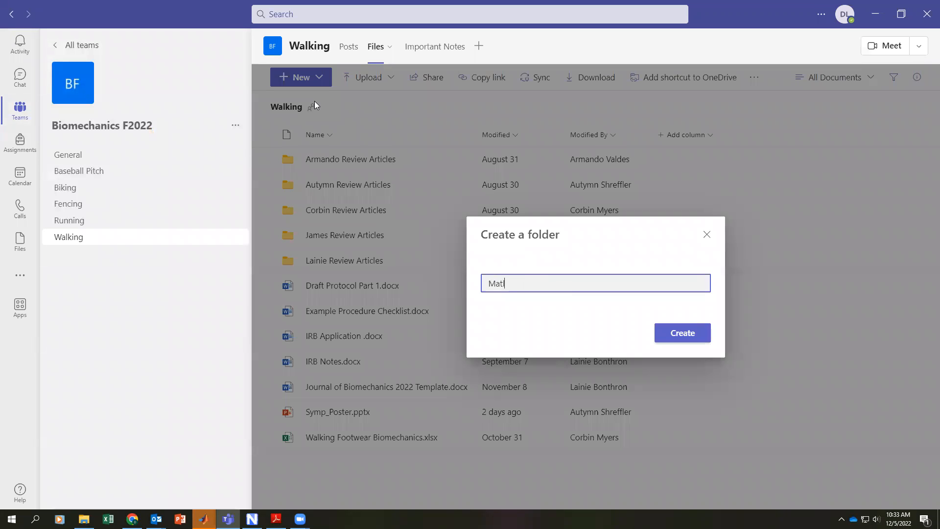
type("abExports")
key("Return")
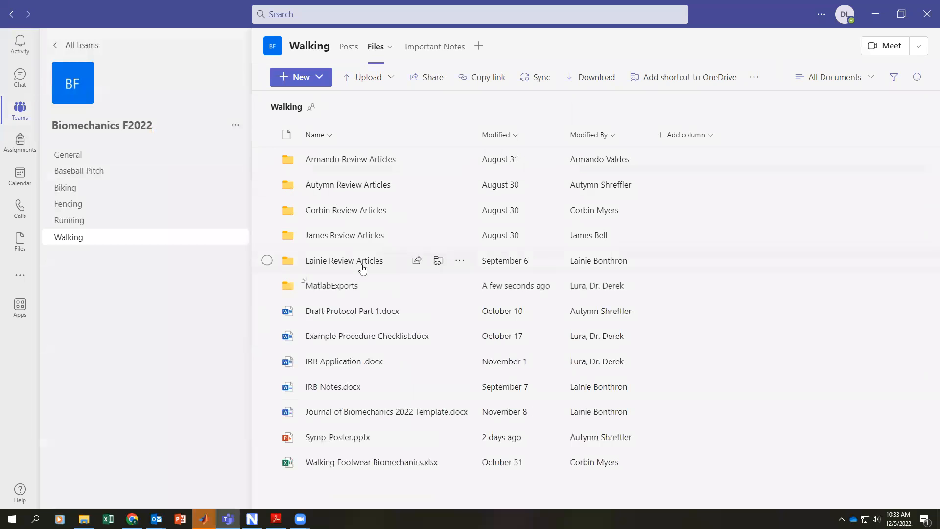
Open the MatlabExports folder and upload P01_Sneak1.mat, P01_Sneak2.mat and P01_Sneak3.mat from the Session1 folder.
left_click(346, 289)
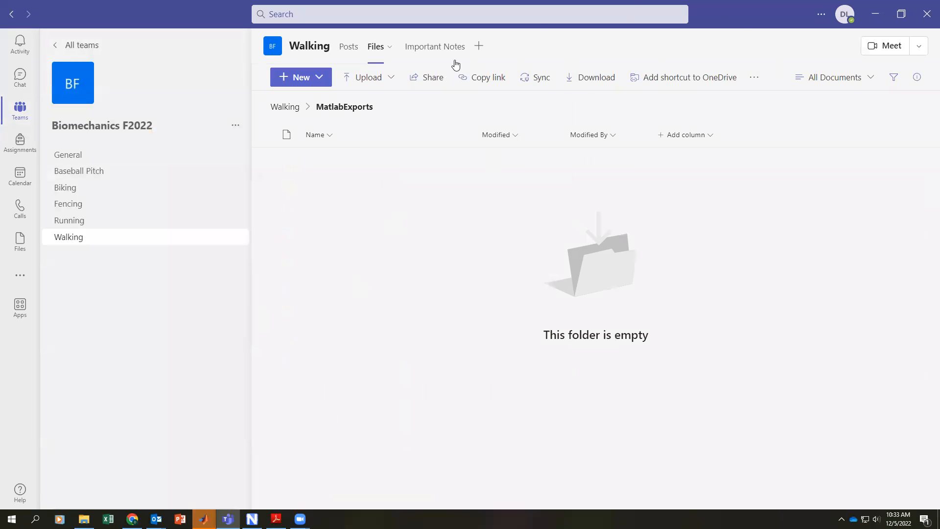
left_click_drag(740, 26, 273, 86)
left_click_drag(575, 401, 223, 244)
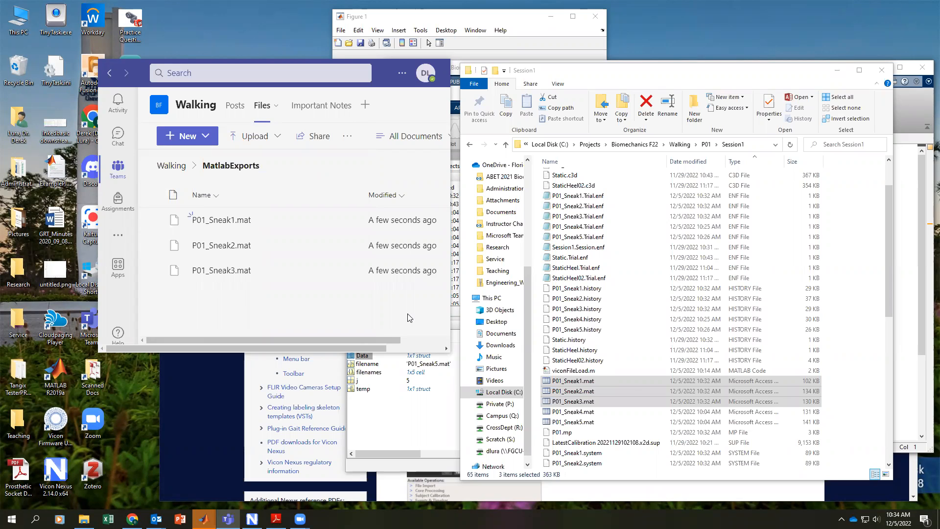
Open viconFileLoad.m from the Session1 folder in a maximized MATLAB Editor and run the script.
left_click(575, 371)
double_click(574, 372)
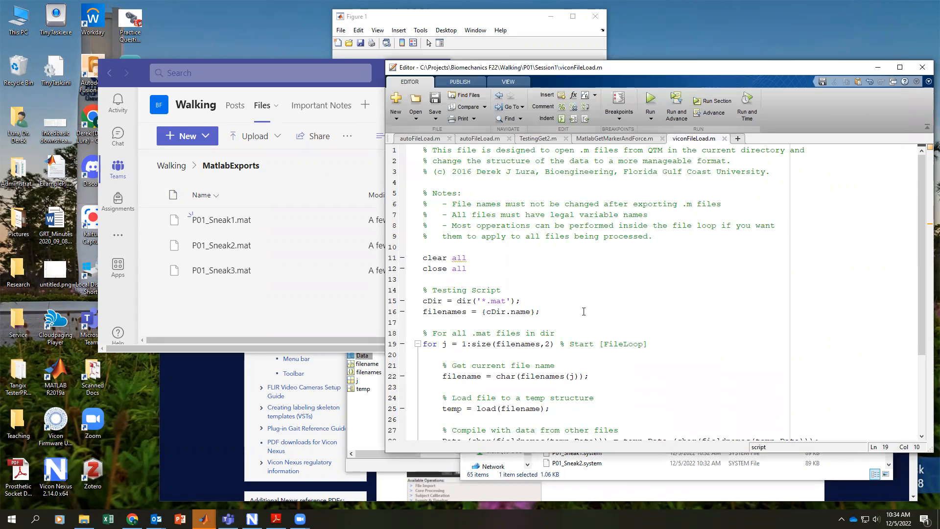
double_click(545, 72)
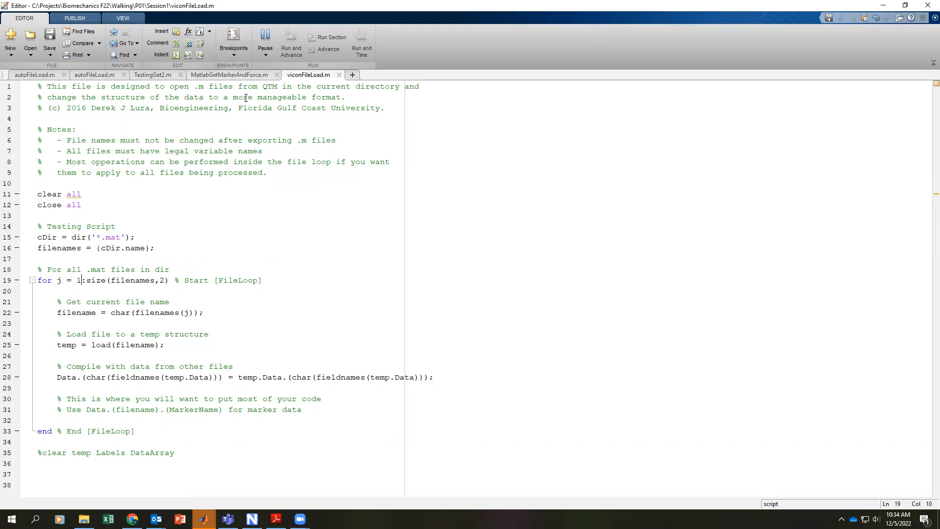
Bring up the MATLAB window used for the export and examine the fields of its Data variable.
left_click(204, 518)
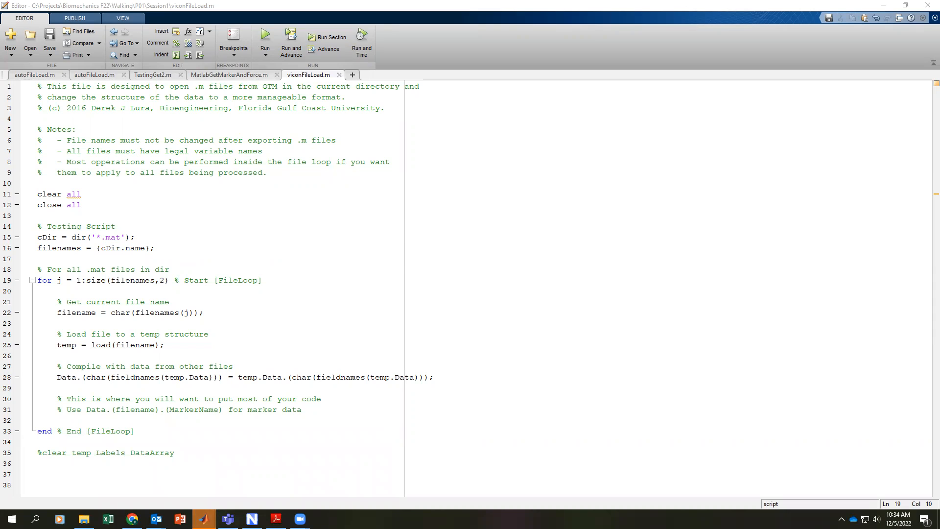
left_click_drag(939, 111, 556, 111)
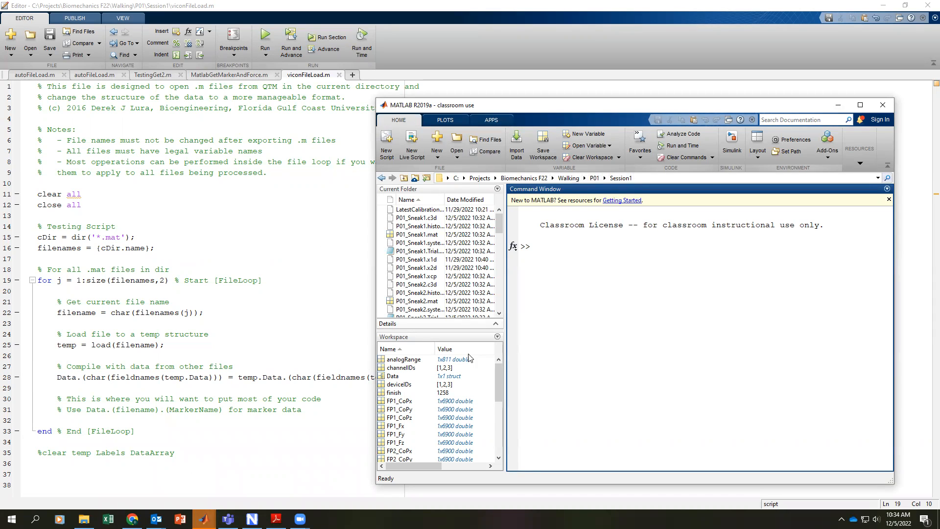
double_click(392, 377)
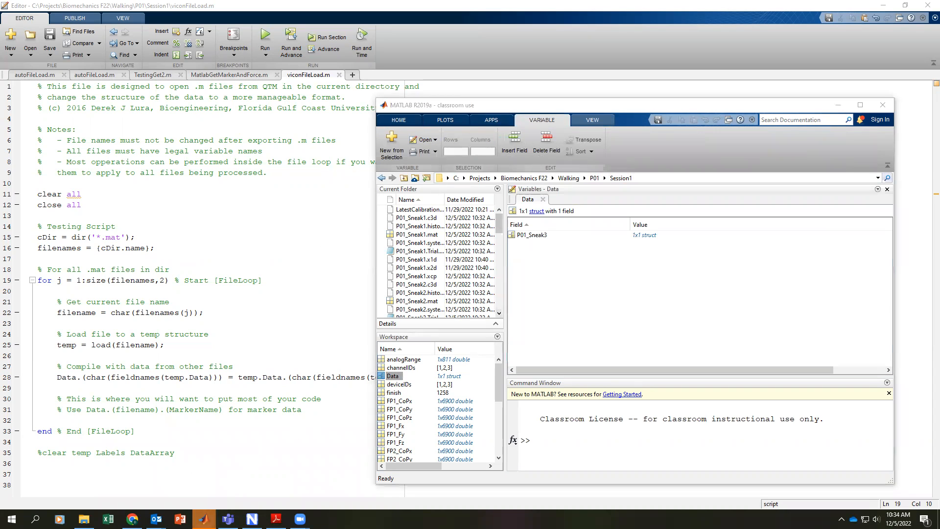
Switch to the MATLAB window that ran viconFileLoad and examine the trials in its Data structure, selecting P01_Sneak3.
mouse_move(204, 519)
left_click(94, 480)
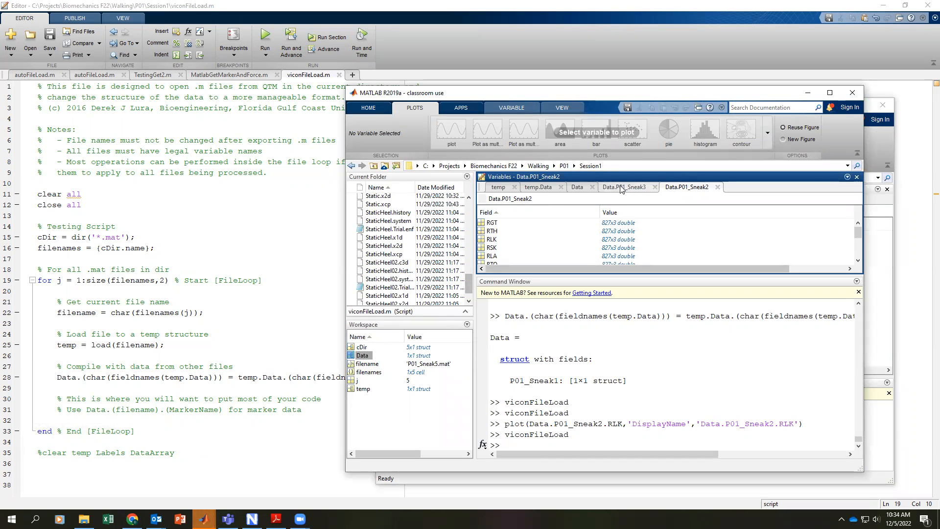
left_click(578, 188)
left_click_drag(534, 276, 534, 327)
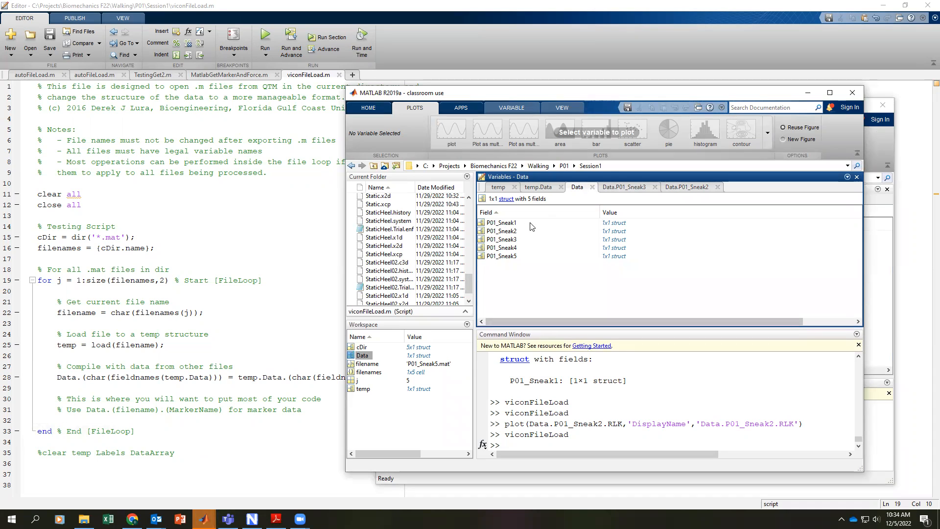
left_click(517, 239)
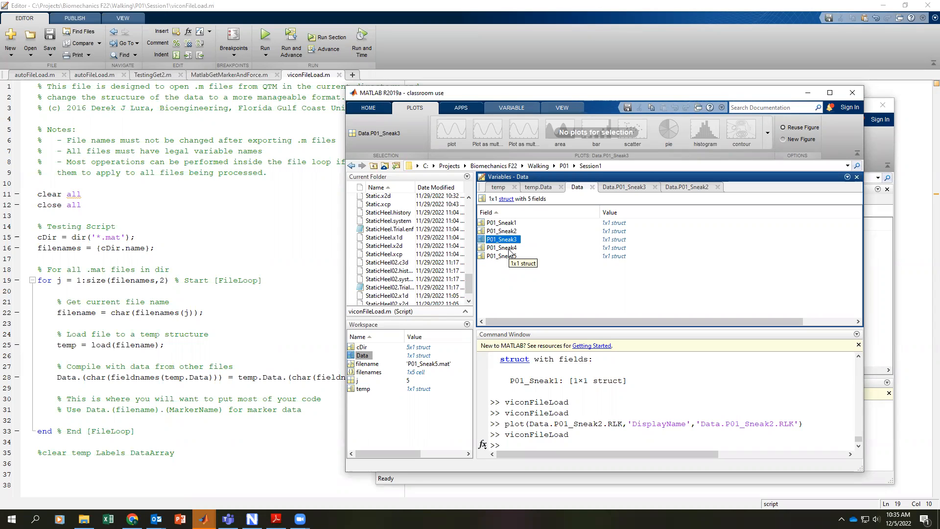
Save a copy of the viconFileLoad.m script as viconFileLoadWalking.m in the Session1 folder.
left_click(106, 280)
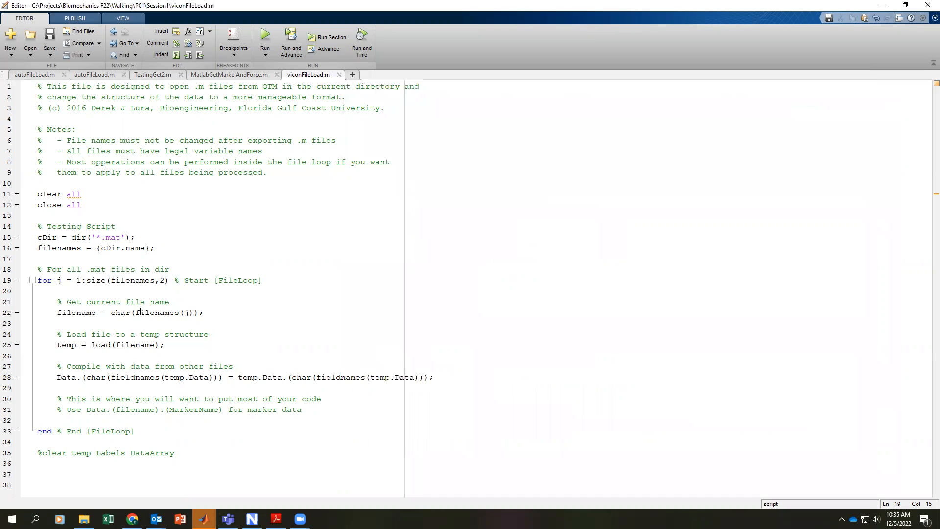
left_click_drag(72, 409, 313, 410)
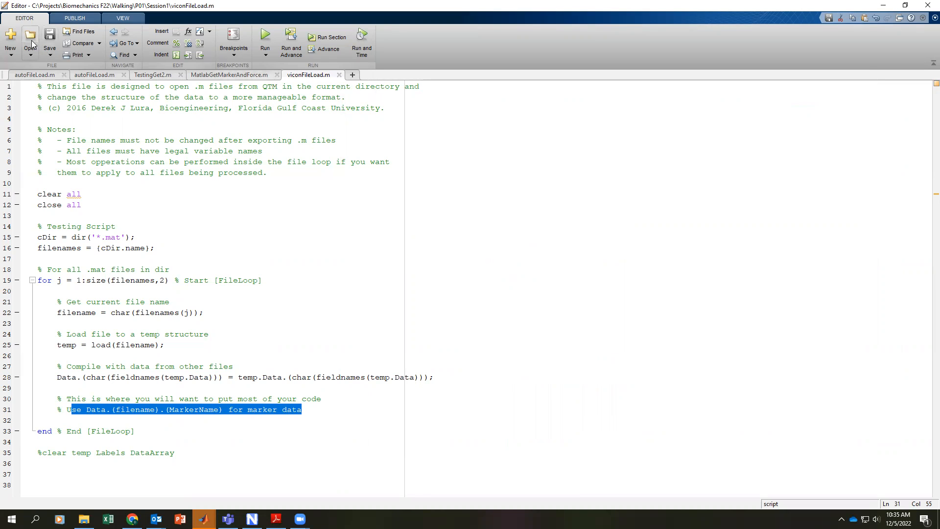
left_click(50, 53)
left_click(78, 80)
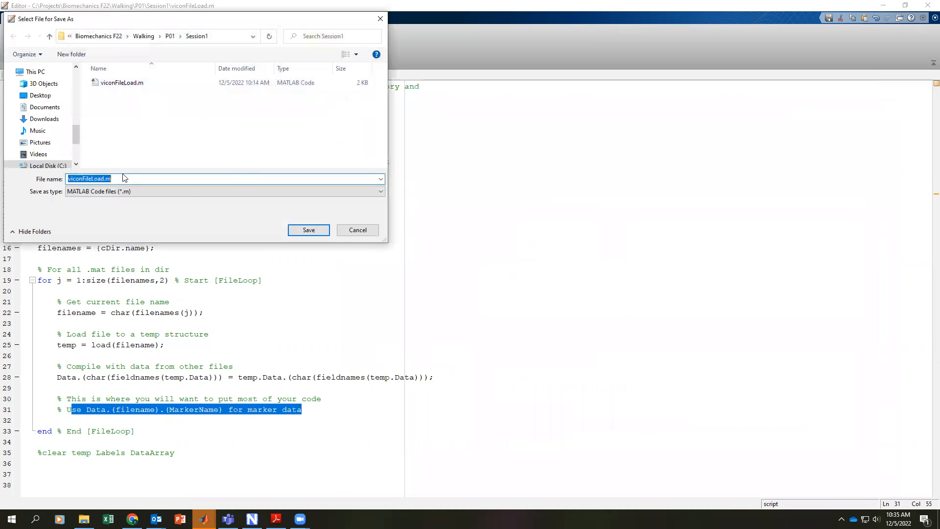
left_click(104, 179)
type("Walking")
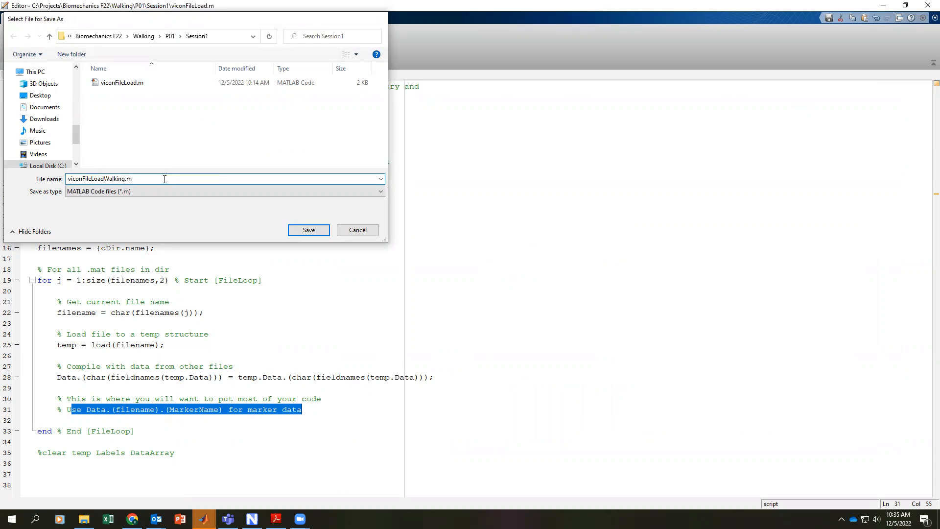
key("Return")
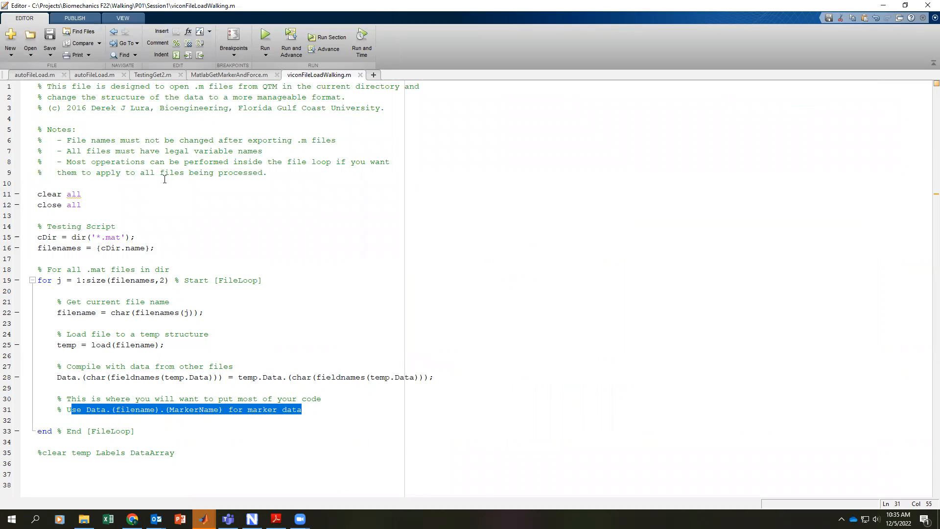
Copy Data.(filename).(MarkerName) from the marker data comment onto a new code line directly below it.
left_click(337, 413)
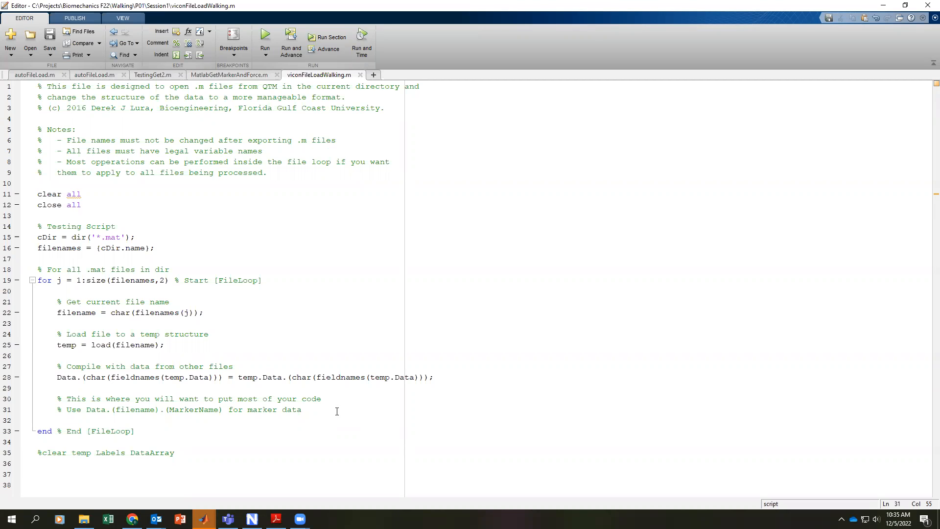
key("Return")
left_click_drag(87, 409, 224, 409)
key("ctrl+c")
left_click(178, 420)
key("ctrl+v")
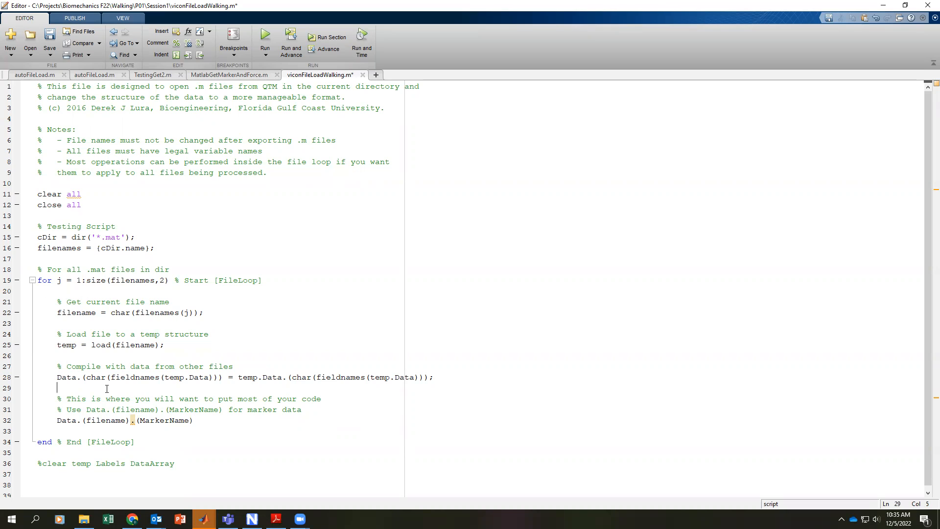
Add the line filename = char(fieldnames(temp.Data)); directly below the statement that compiles Data.
type("filname")
key("Left")
key("Left")
key("Left")
key("Left")
type("e")
key("BackSpace")
type("e")
left_click(107, 388)
key("Return")
left_click(107, 389)
type("=")
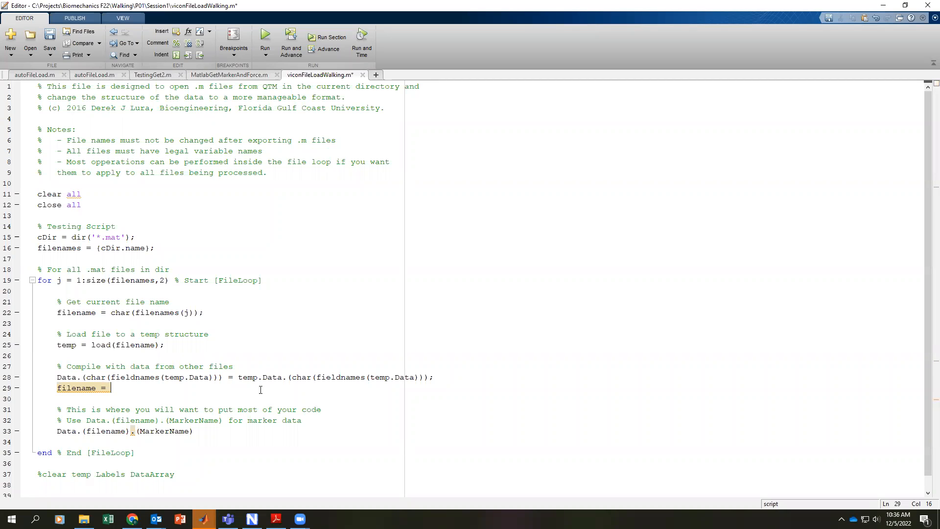
left_click_drag(337, 377, 293, 377)
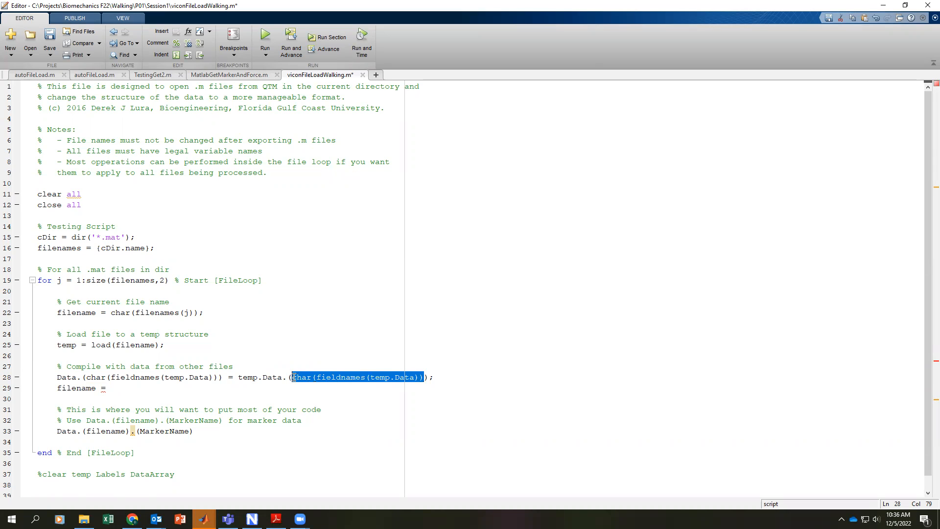
left_click(220, 383)
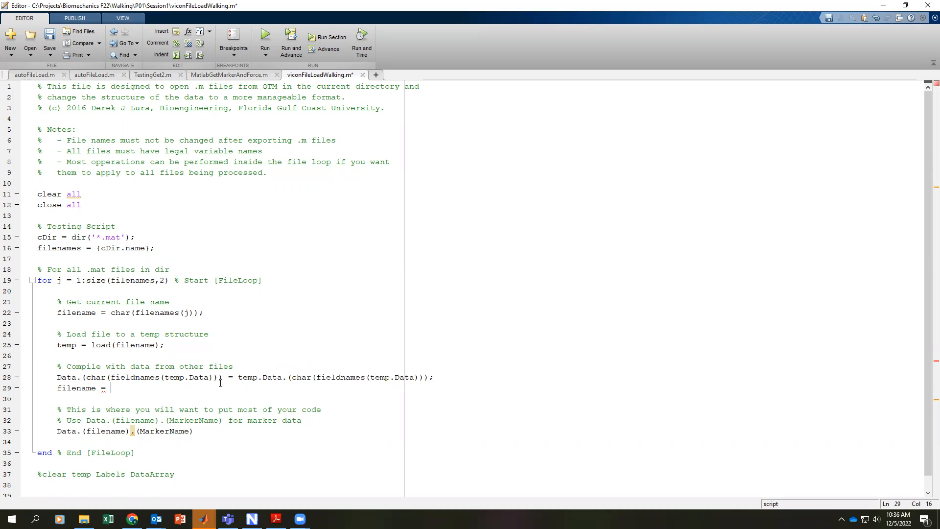
key("ctrl+v")
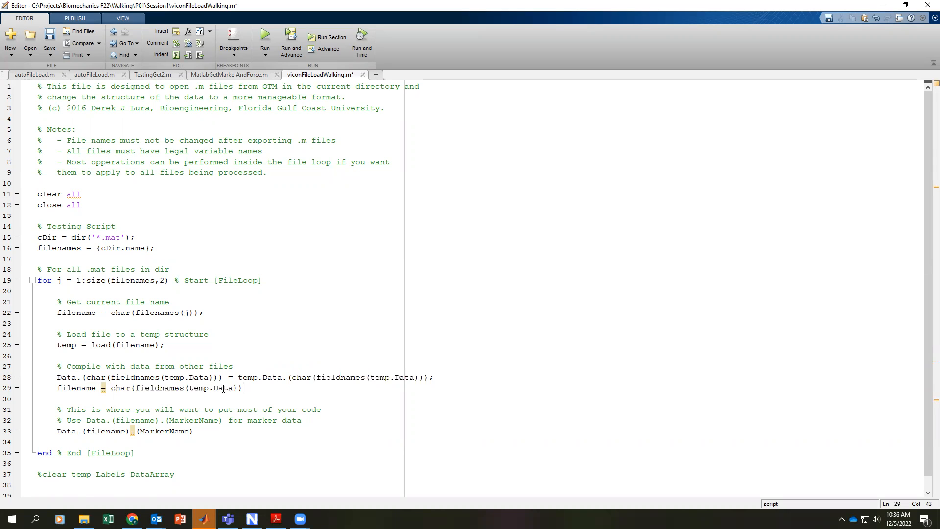
type(";")
Copy the filename = char(fieldnames(temp.Data)); line to directly below the "Compile with data from other files" comment.
left_click_drag(259, 388, 58, 390)
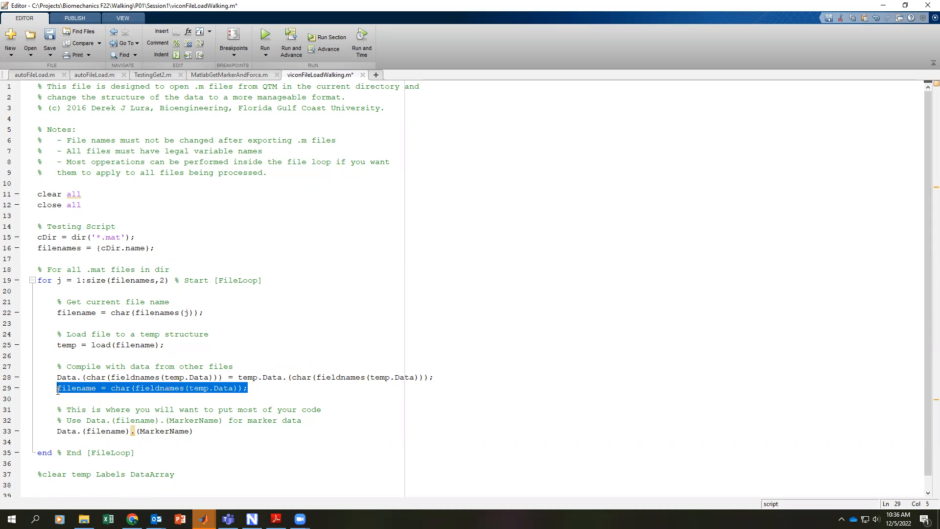
left_click(240, 367)
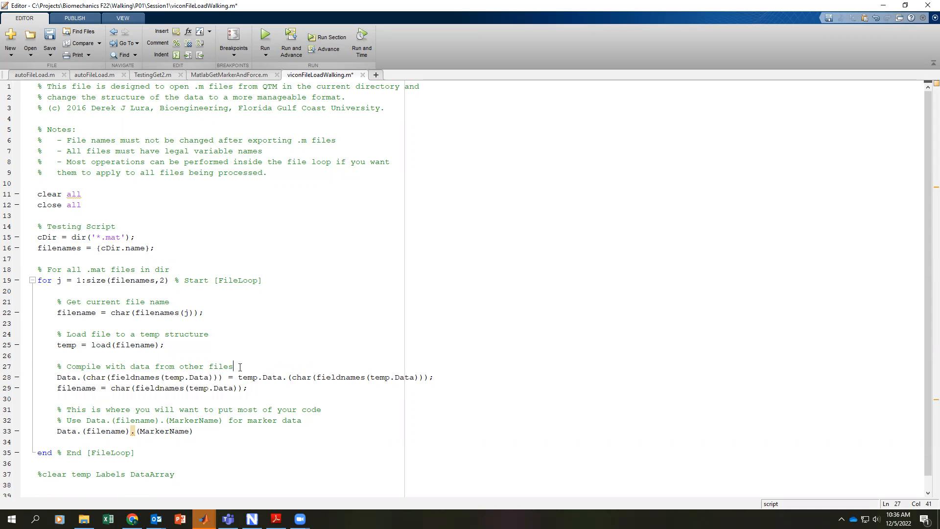
key("Return")
key("ctrl+v")
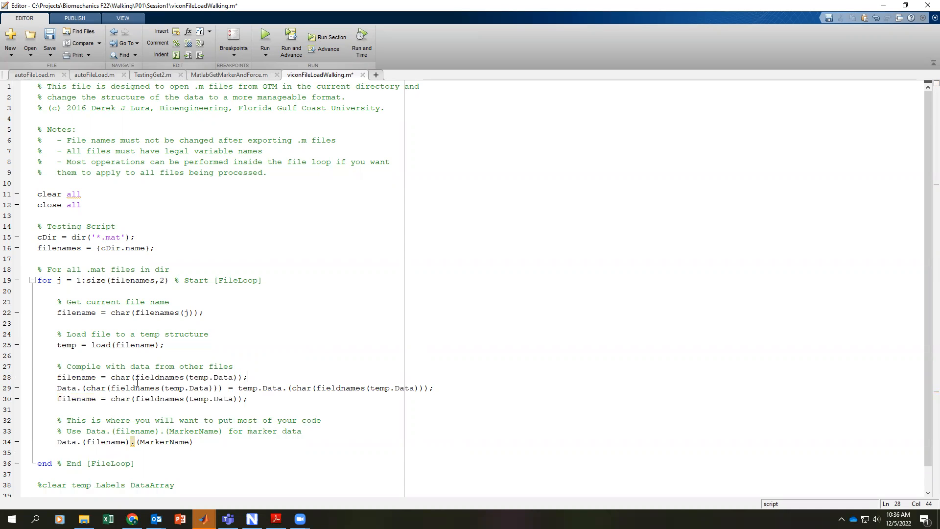
Rewrite the compile statement as Data.(filename) = temp.Data.(filename); and delete the duplicate filename line below it.
left_click(89, 377)
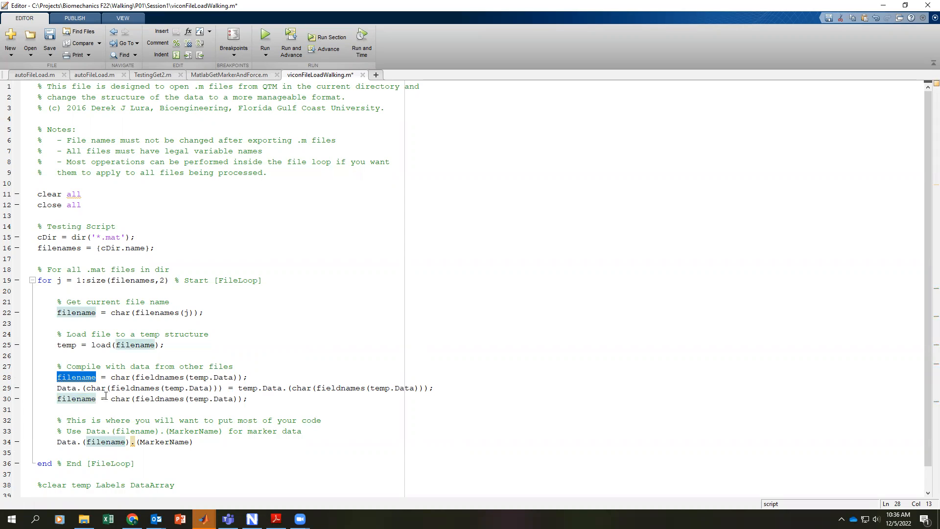
left_click_drag(87, 388, 38, 400)
key("ctrl+v")
left_click(307, 387)
key("ctrl+v")
key("BackSpace")
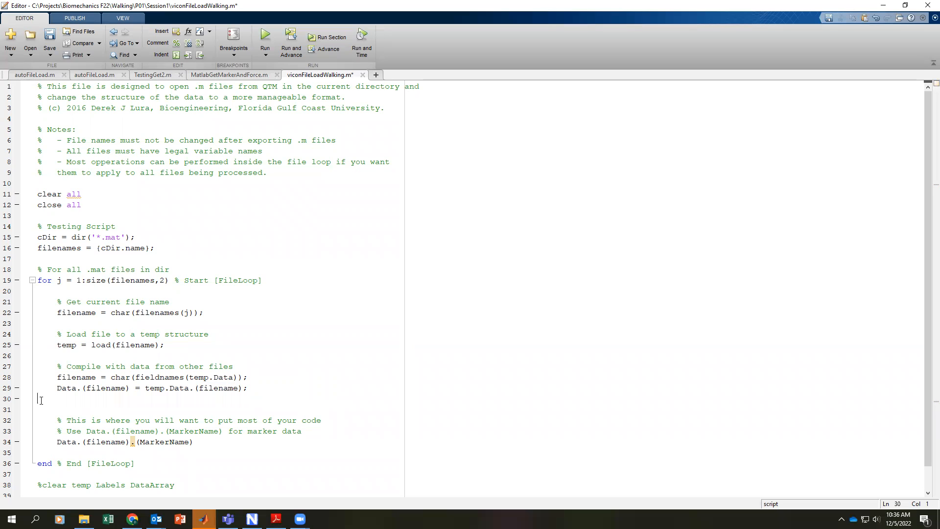
key("BackSpace")
Turn the marker line into the subtraction Data.(filename).RLA - Data.(filename).GRT;.
left_click(97, 431)
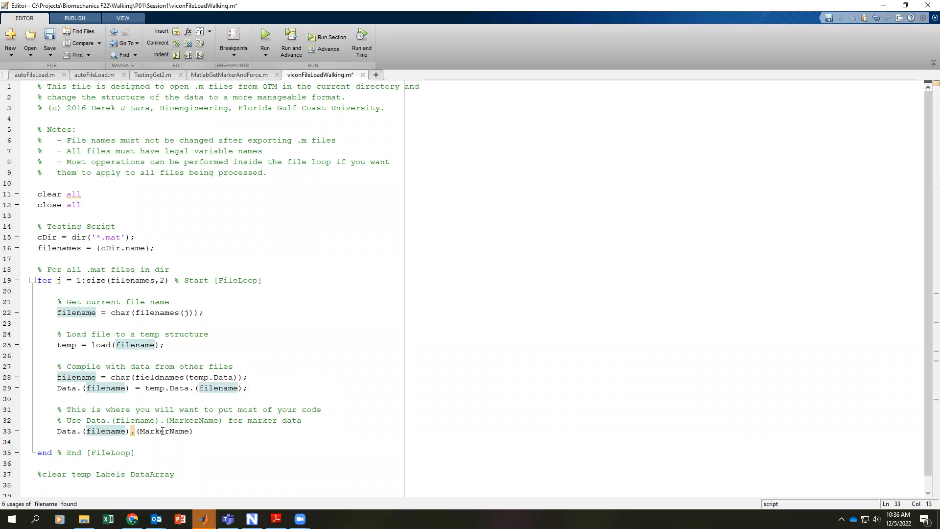
left_click_drag(194, 431, 137, 431)
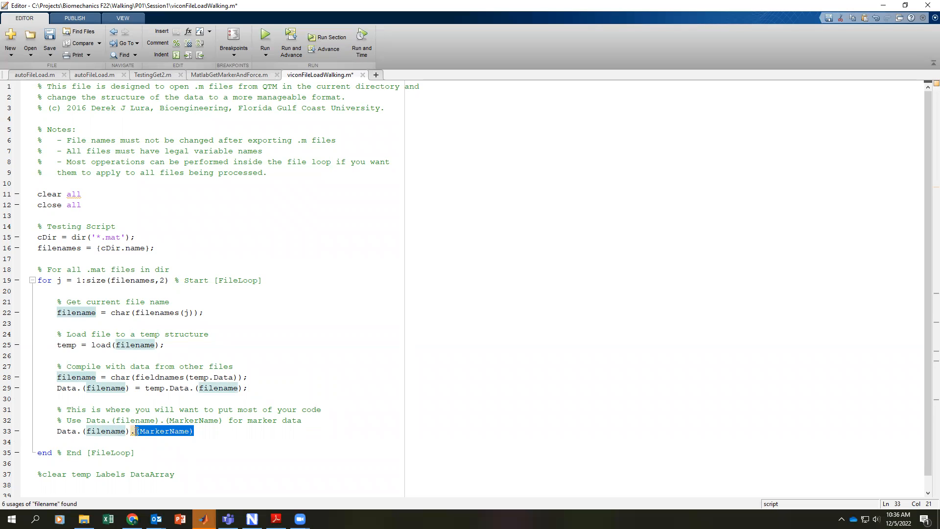
type("RLA")
type(" -")
left_click_drag(150, 431, 58, 432)
key("ctrl+c")
left_click(162, 431)
key("ctrl+v")
double_click(250, 431)
type("GRT;")
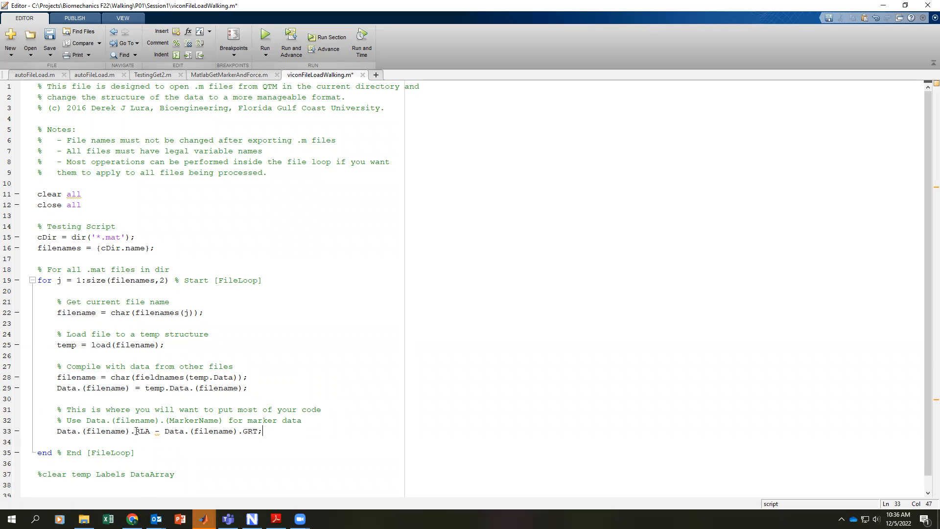
Assign the marker subtraction to a new field by putting Data.(filename).RLAwrtRGT = in front of it.
left_click_drag(136, 431, 63, 436)
key("ctrl+c")
left_click(57, 431)
key("ctrl+v")
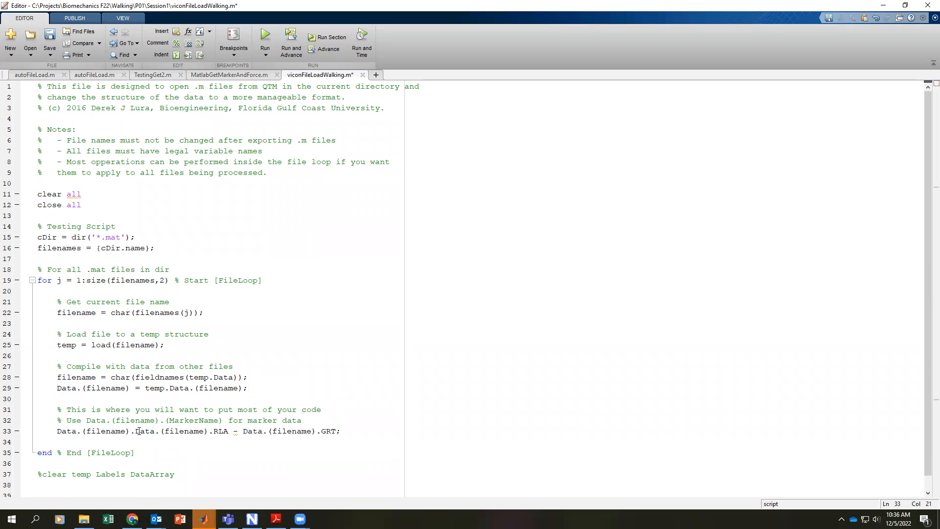
type("Fle")
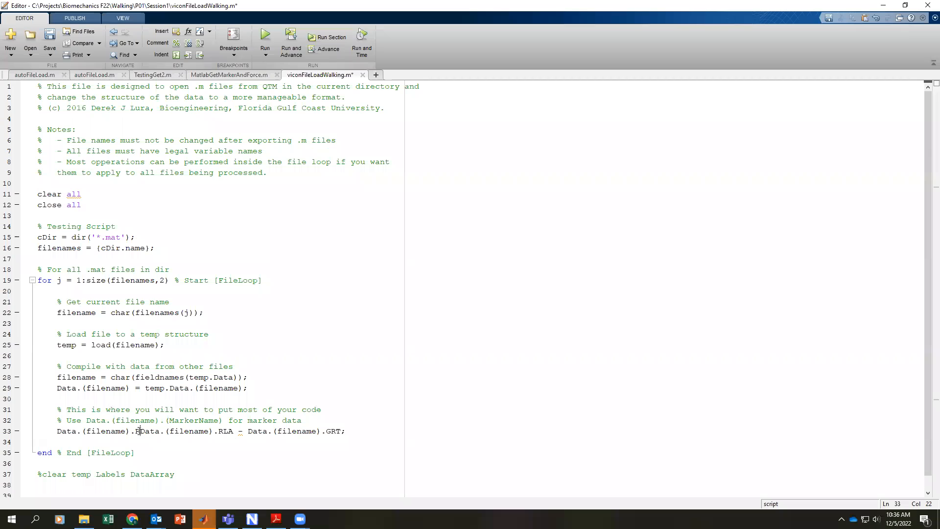
key("BackSpace")
key("BackSpace")
type("LAwrt")
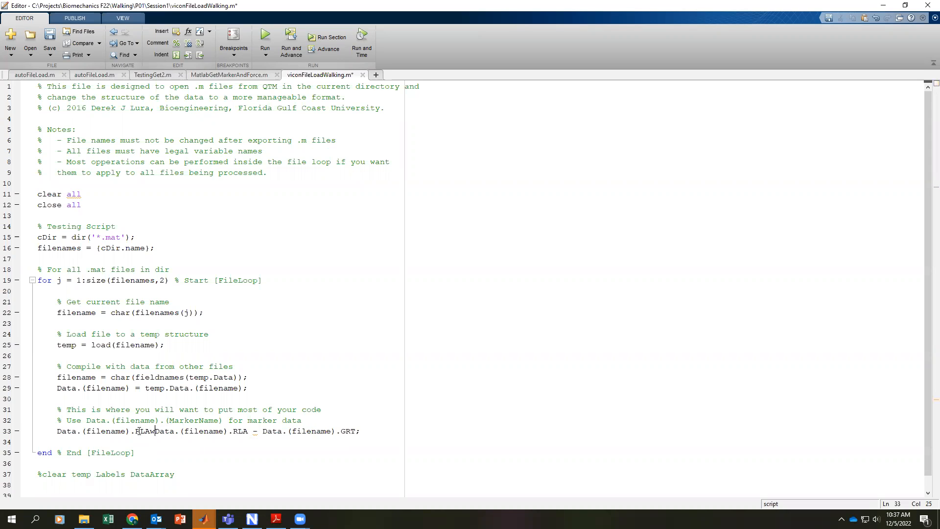
type("G")
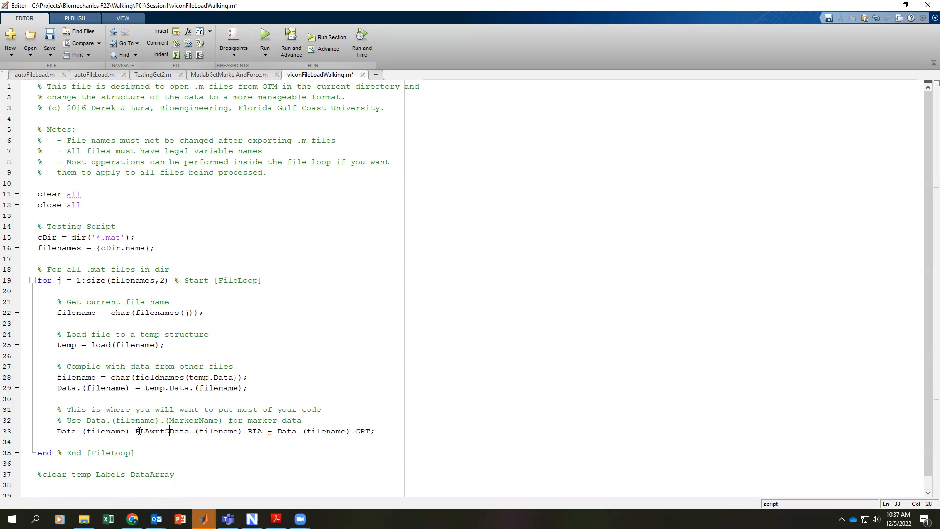
type("RGT")
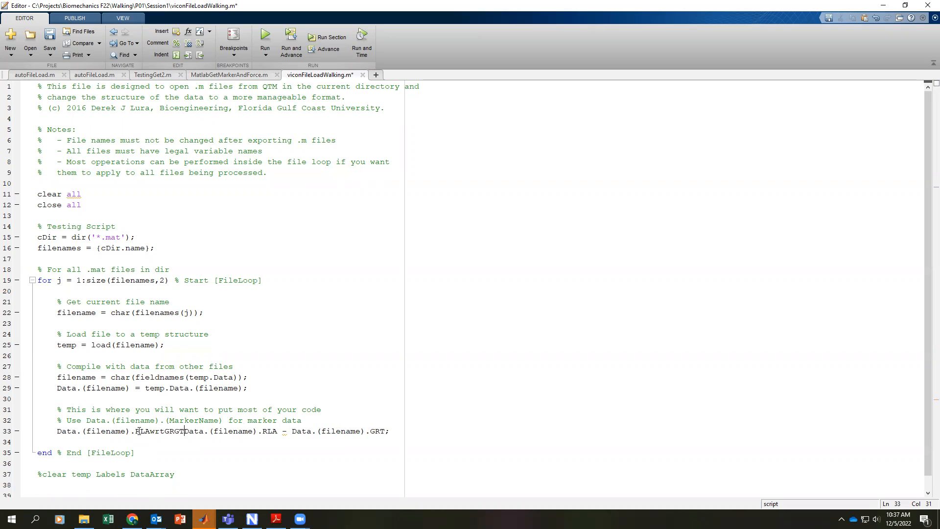
type(" =")
key("Left")
key("Left")
key("Left")
key("Left")
key("BackSpace")
Correct the subtracted marker's name from GRT to RGT and run the script.
left_click(380, 431)
type("R")
left_click(396, 431)
key("BackSpace")
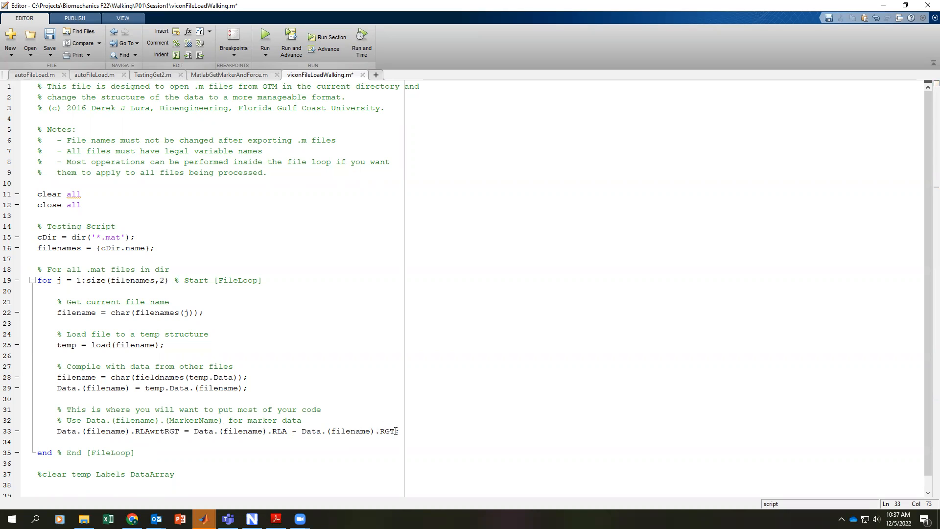
left_click(431, 435)
left_click(261, 49)
Bring up the MATLAB window with the Data structure, open P01_Sneak3 and plot its RLAwrtRGT field.
left_click(203, 518)
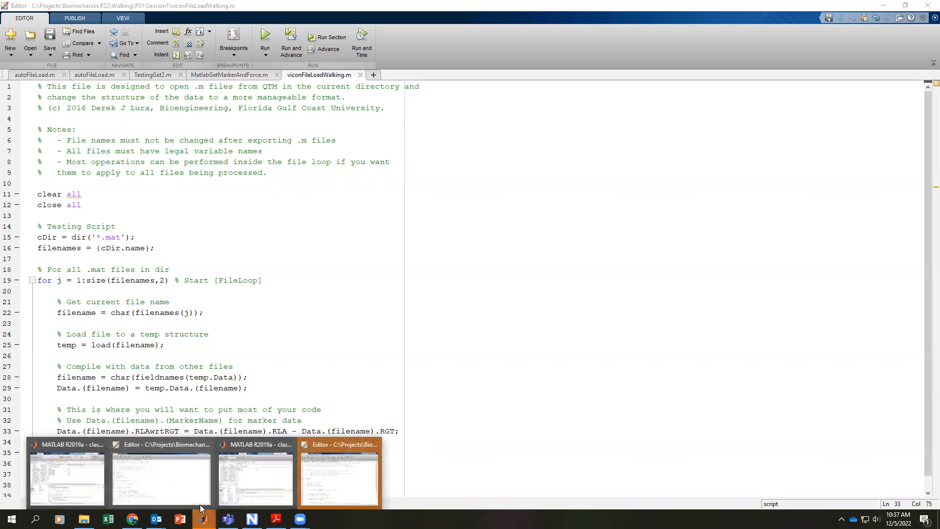
left_click(55, 472)
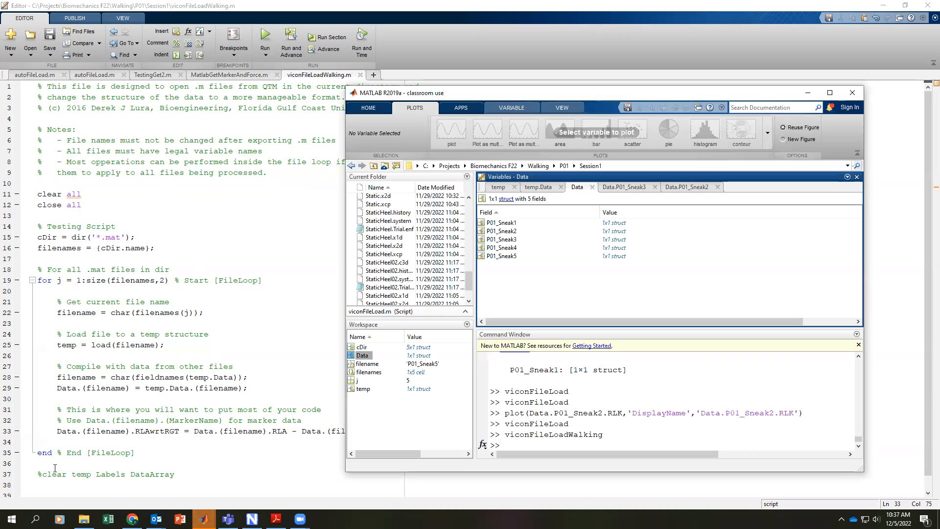
left_click(509, 240)
double_click(509, 240)
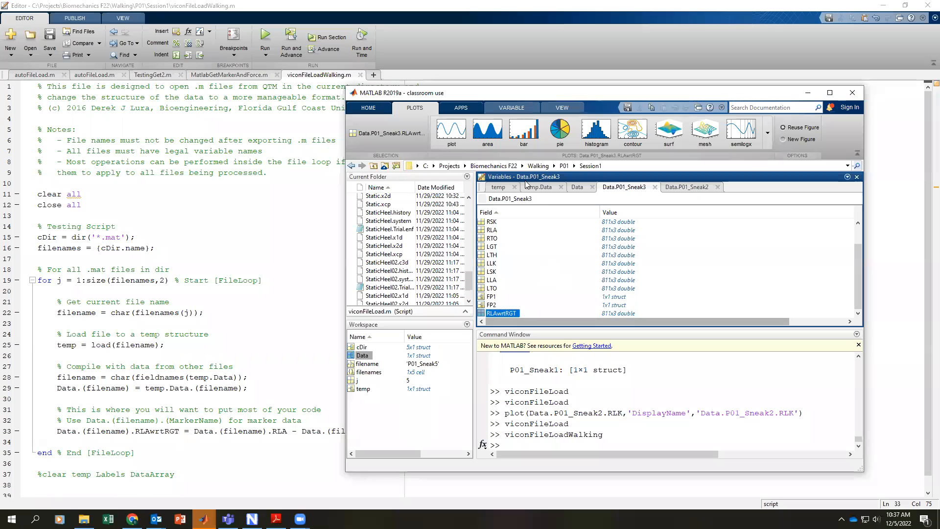
left_click(451, 131)
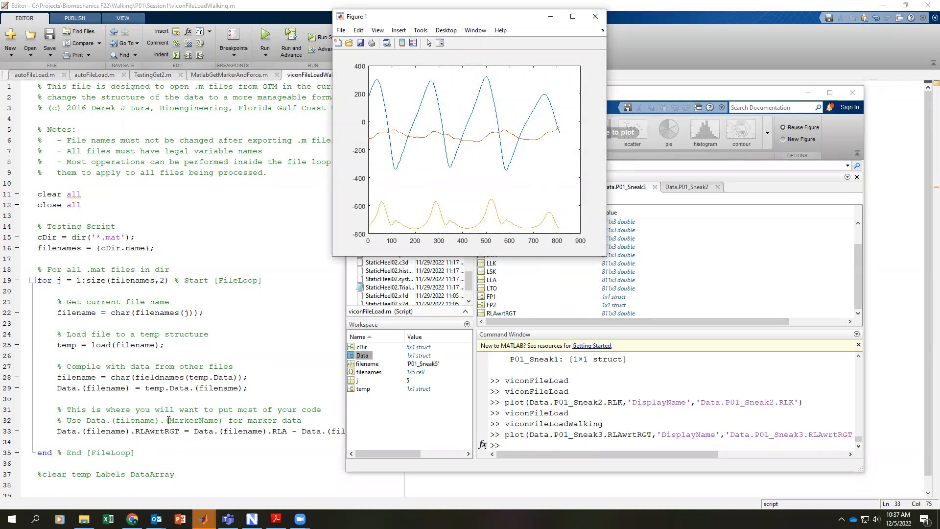
Return to the script and add plot(Data.(filename).RLAwrtRGT(1,:)) below the marker subtraction line.
left_click(147, 427)
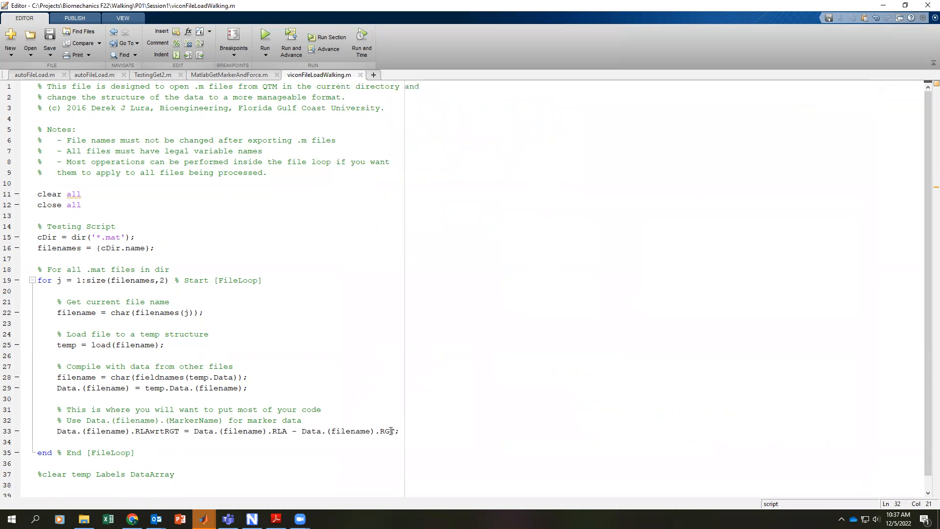
key("Return")
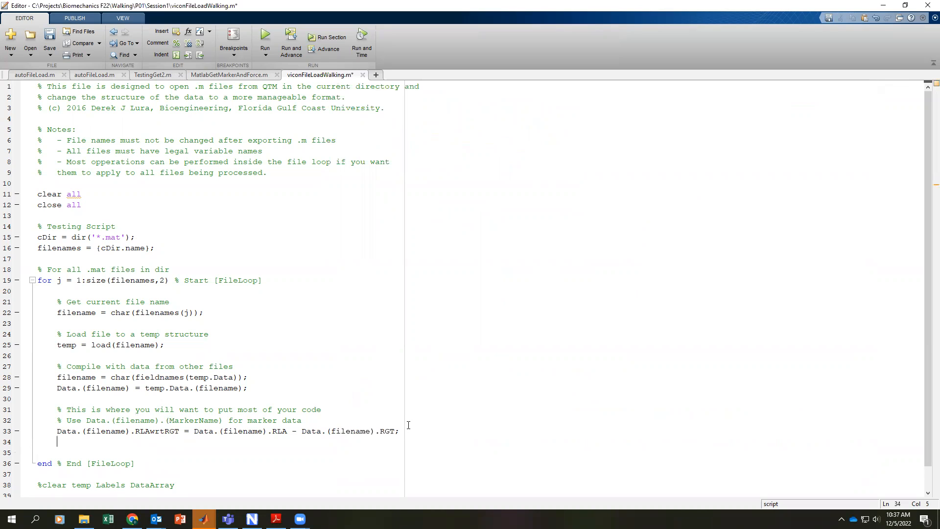
type("plot(")
left_click(174, 441)
left_click_drag(180, 430, 55, 431)
key("ctrl+c")
left_click(100, 443)
key("ctrl+v")
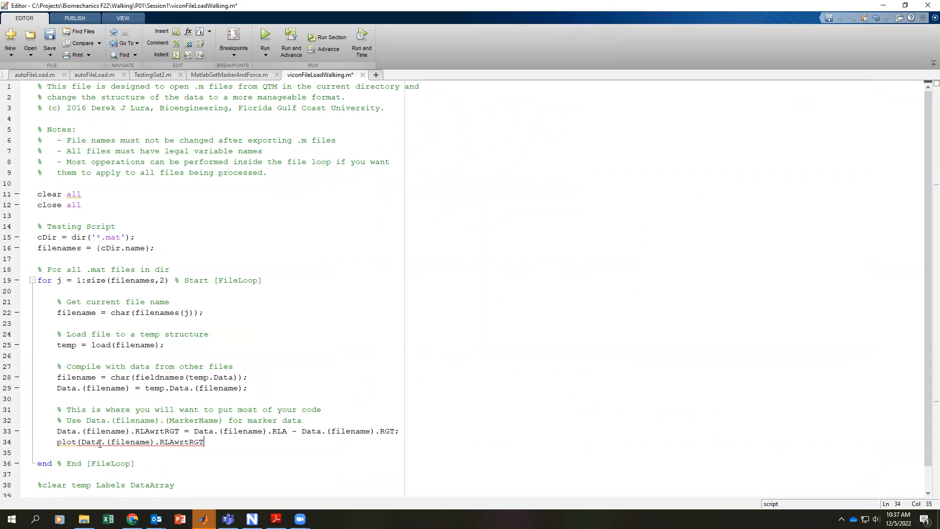
type("(1,:))")
Add hold on below the plot call and run the script.
key("Return")
type("ho")
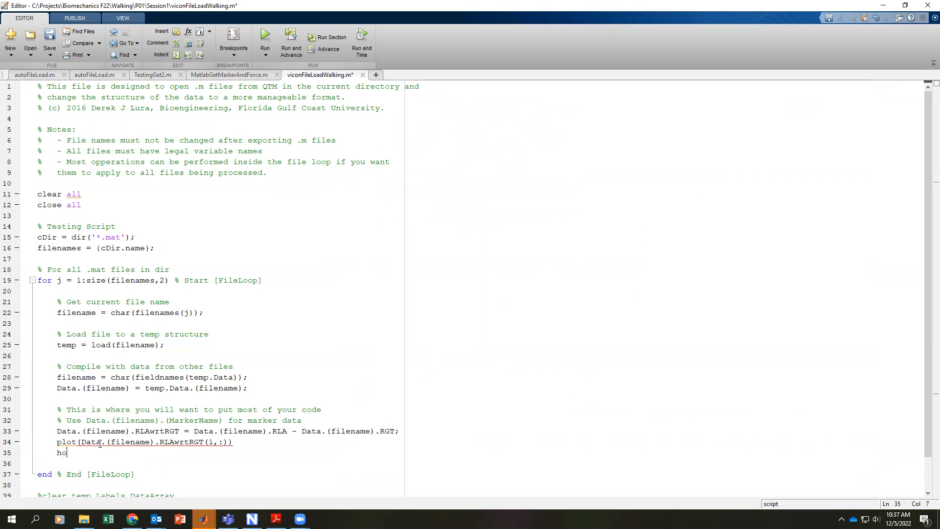
type("ld on")
left_click(264, 39)
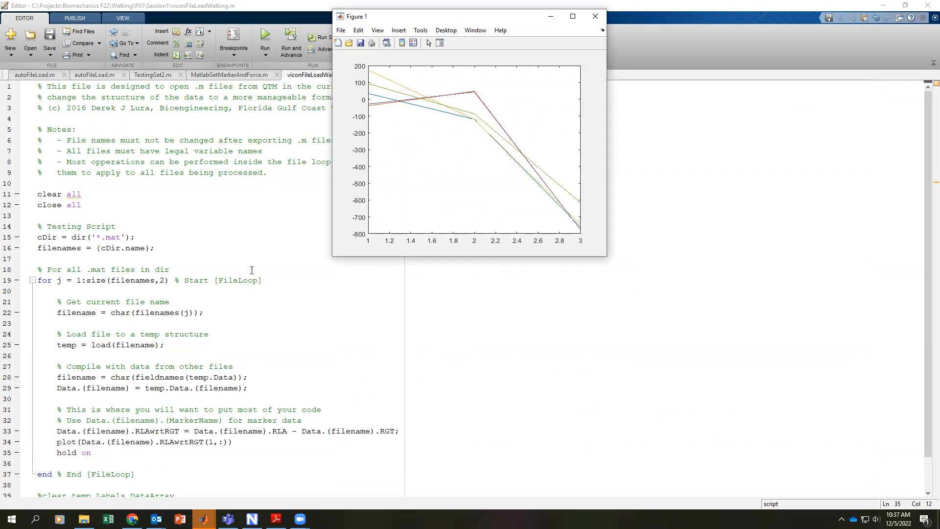
Change the plotted RLAwrtRGT index to (:,1) and rerun the script.
left_click(243, 439)
key("Left")
key("Left")
key("Left")
key("Left")
key("BackSpace")
type(":,1")
left_click(260, 37)
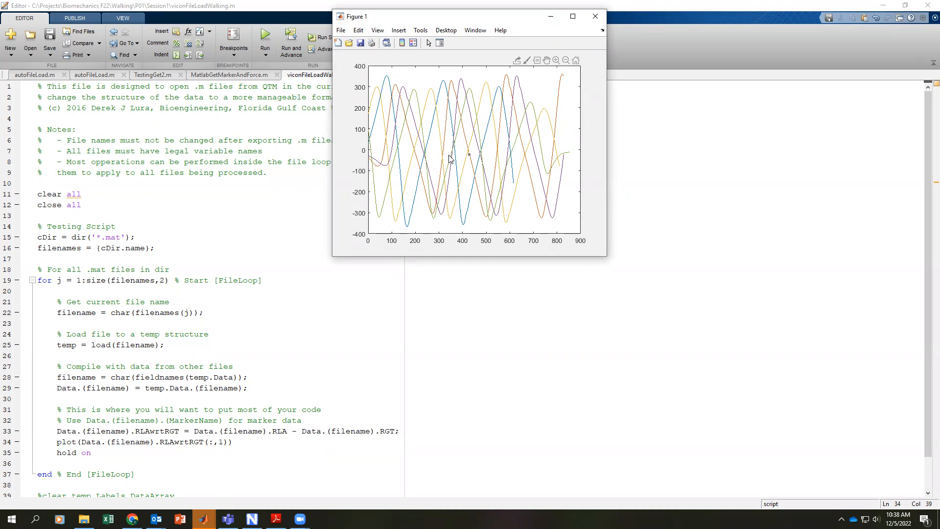
mouse_move(450, 158)
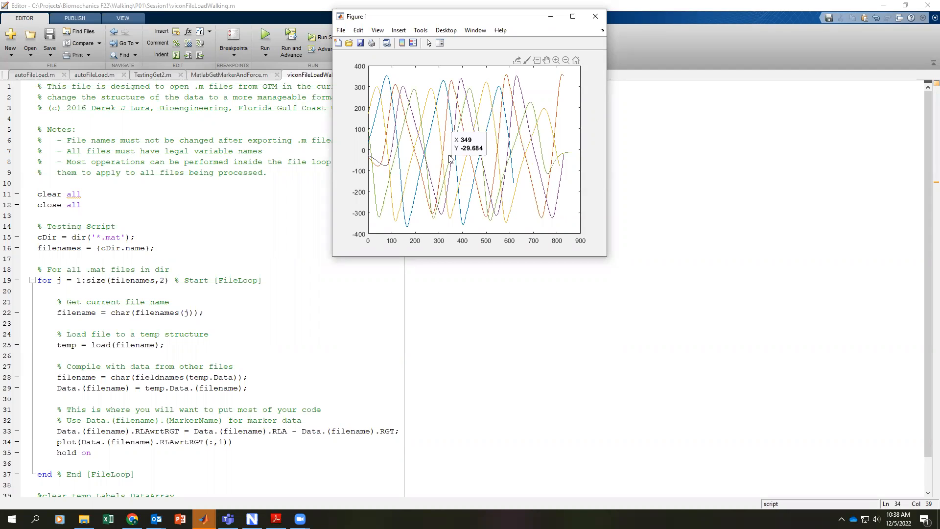
left_click(301, 519)
left_click(327, 484)
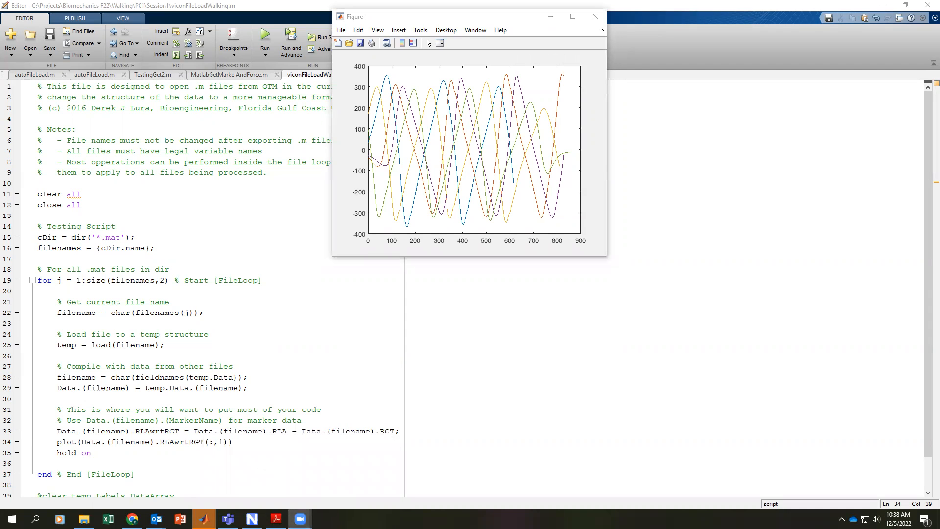